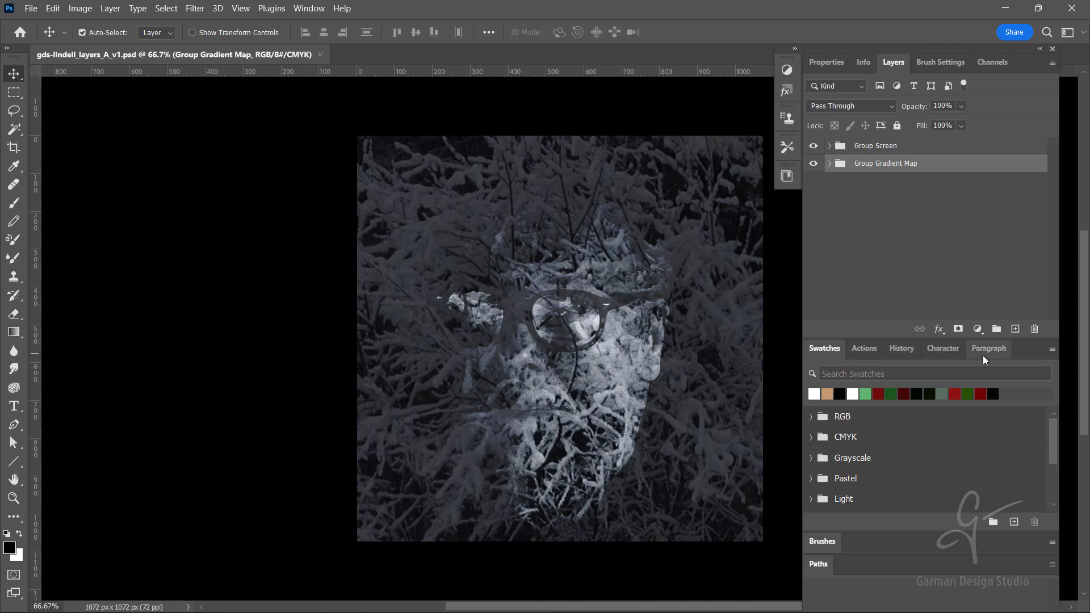
left_click(987, 352)
left_click(870, 350)
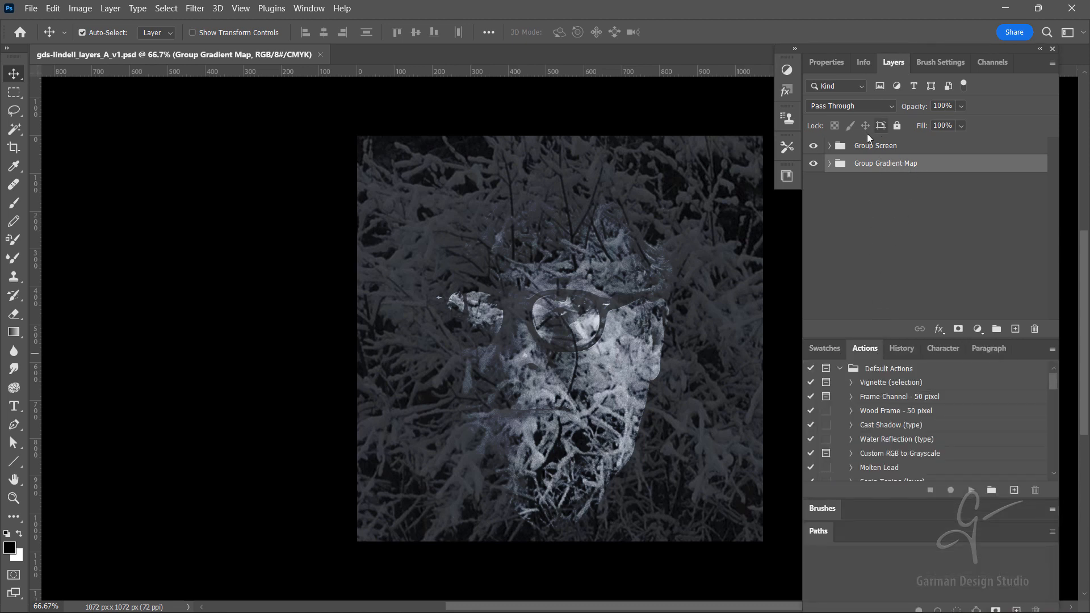
Step: Compare the two composites by toggling Group Screen and Group Gradient Map, leaving only Group Screen visible
left_click(813, 164)
left_click(813, 146)
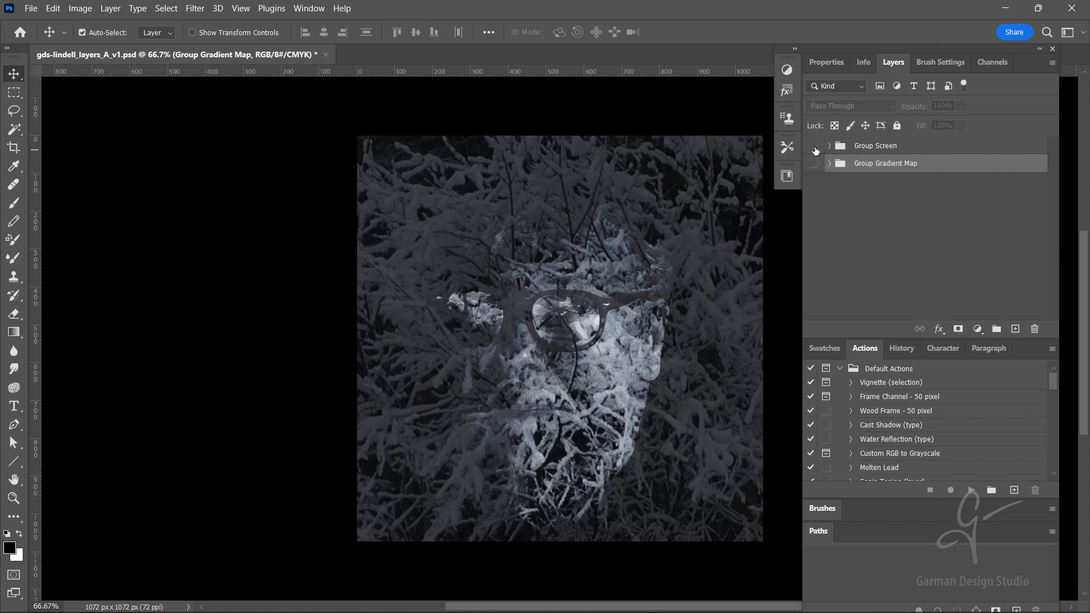
left_click(813, 164)
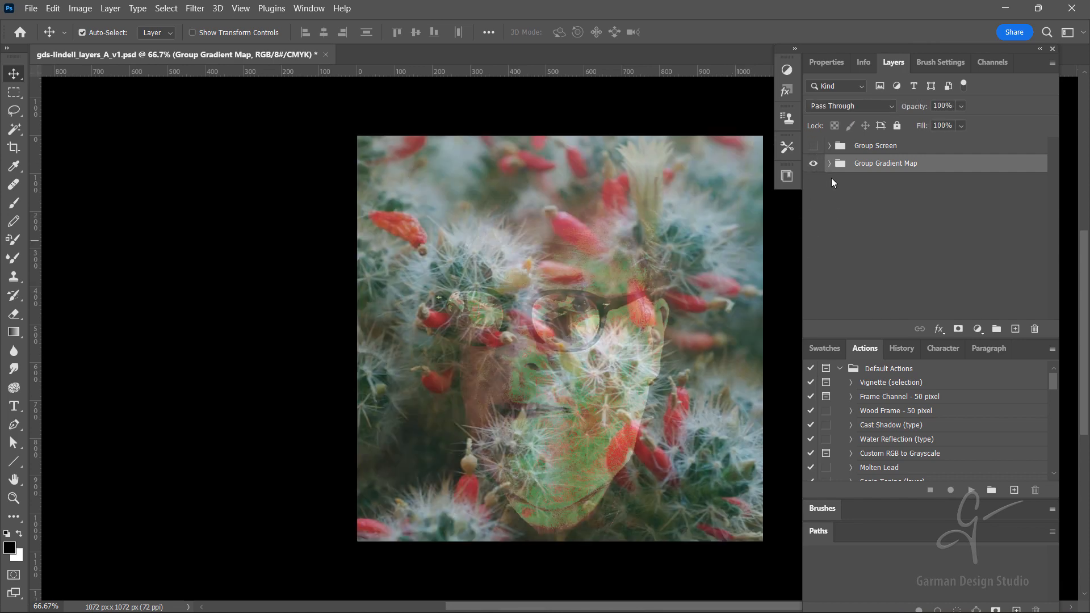
left_click(813, 163)
left_click(813, 146)
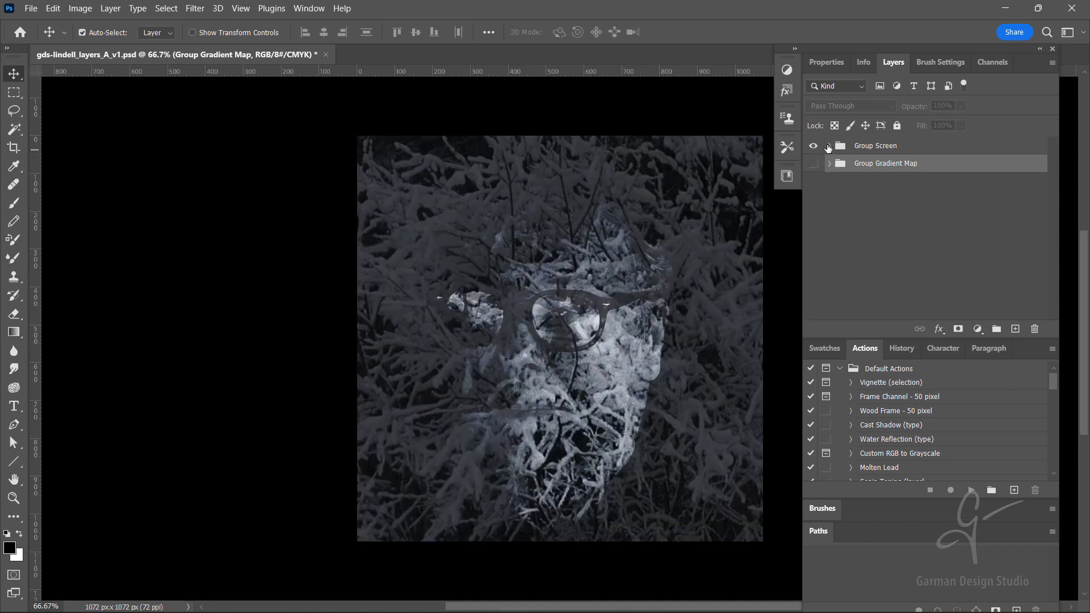
Step: Expand Group Screen and hide Layer 4 copy to examine what Group Linear Burn contributes to the composite
left_click(829, 146)
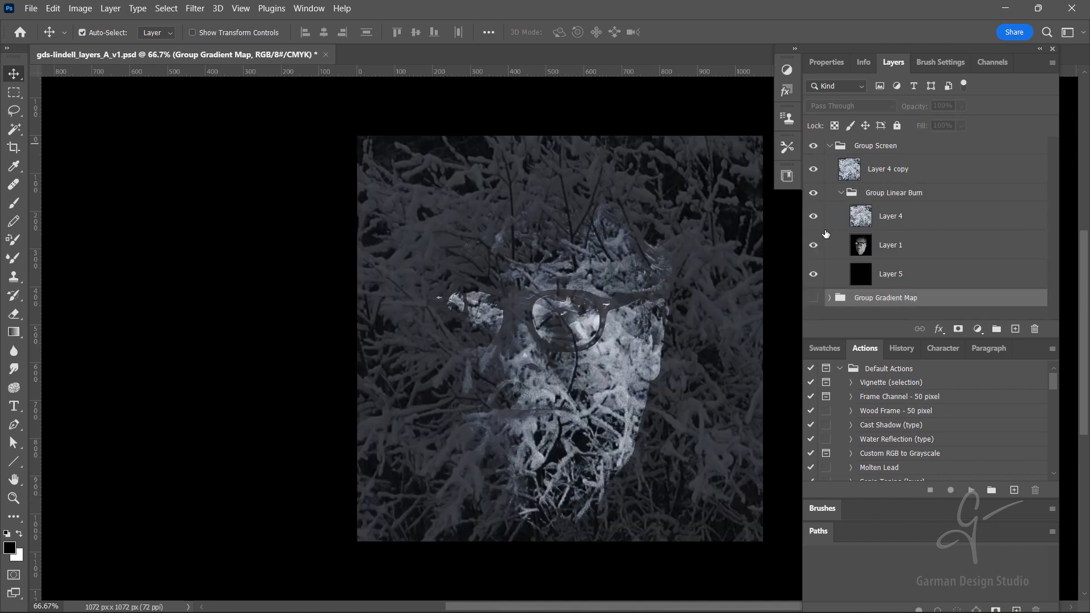
left_click(813, 174)
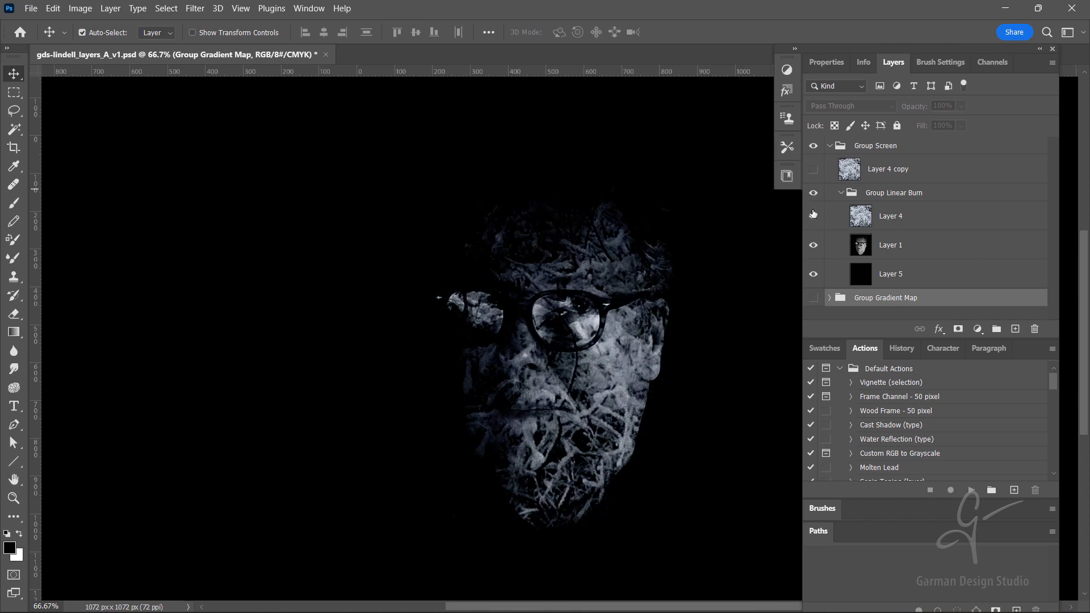
left_click(817, 194)
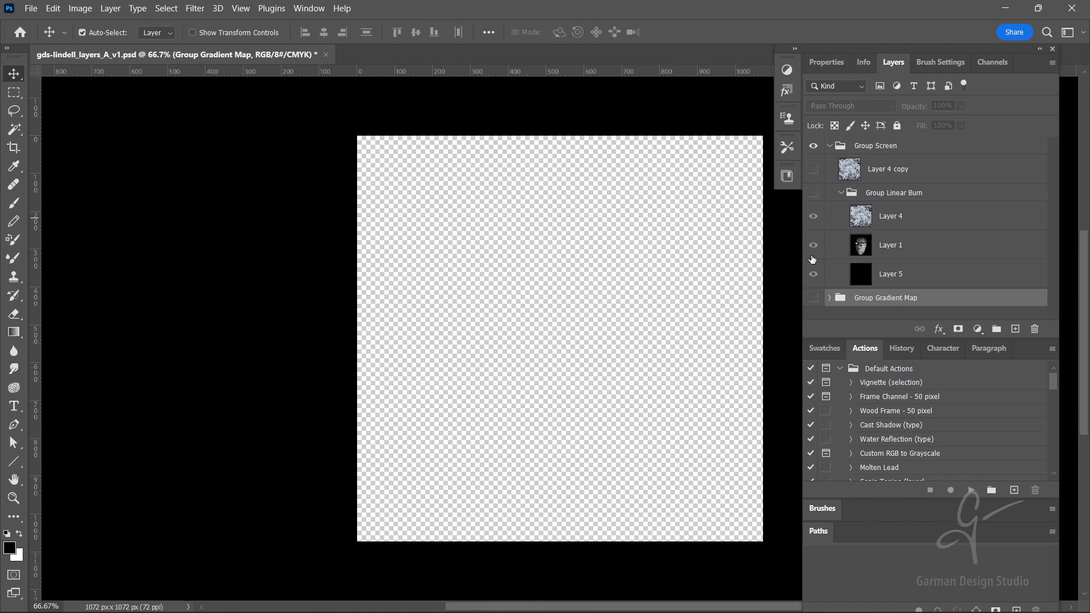
left_click(817, 246)
left_click(818, 244)
left_click(816, 245)
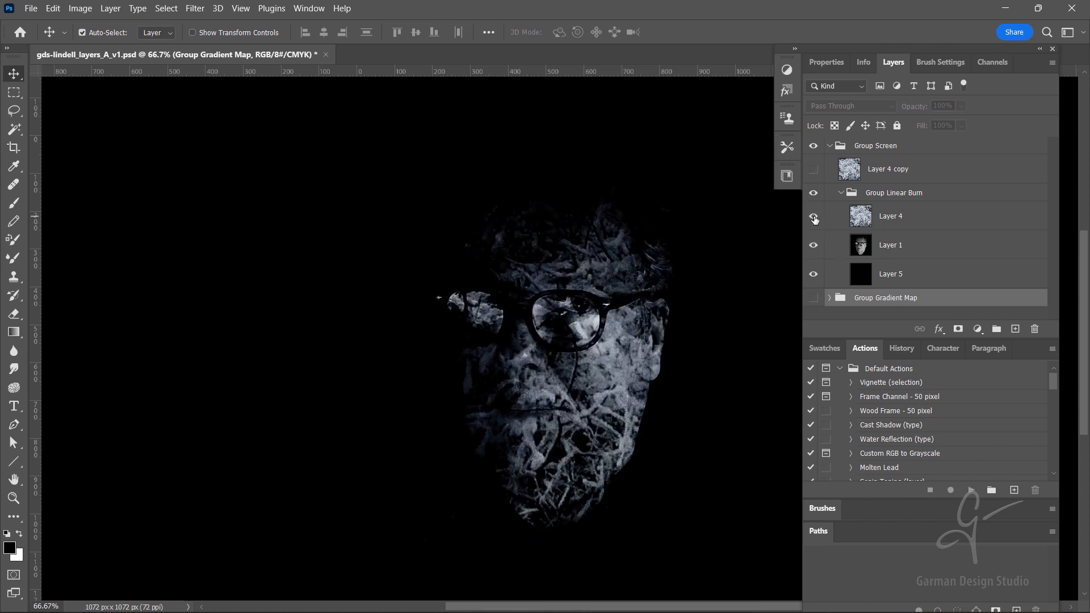
Step: Toggle the visibility of Layer 4 and Group Linear Burn to compare the blended portrait with and without them
left_click(815, 217)
left_click(815, 193)
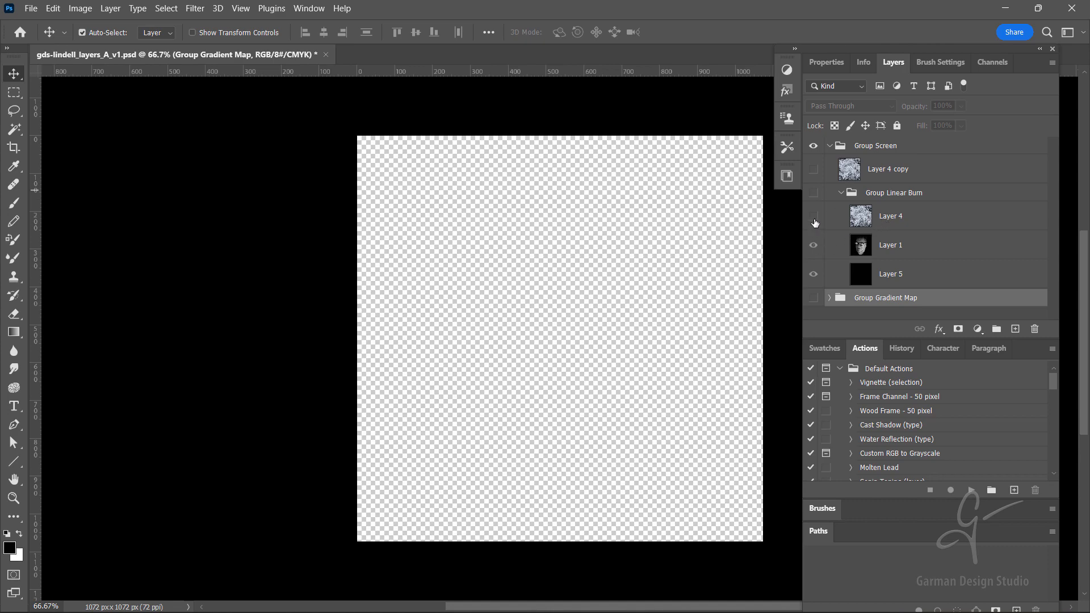
left_click(814, 218)
left_click(814, 194)
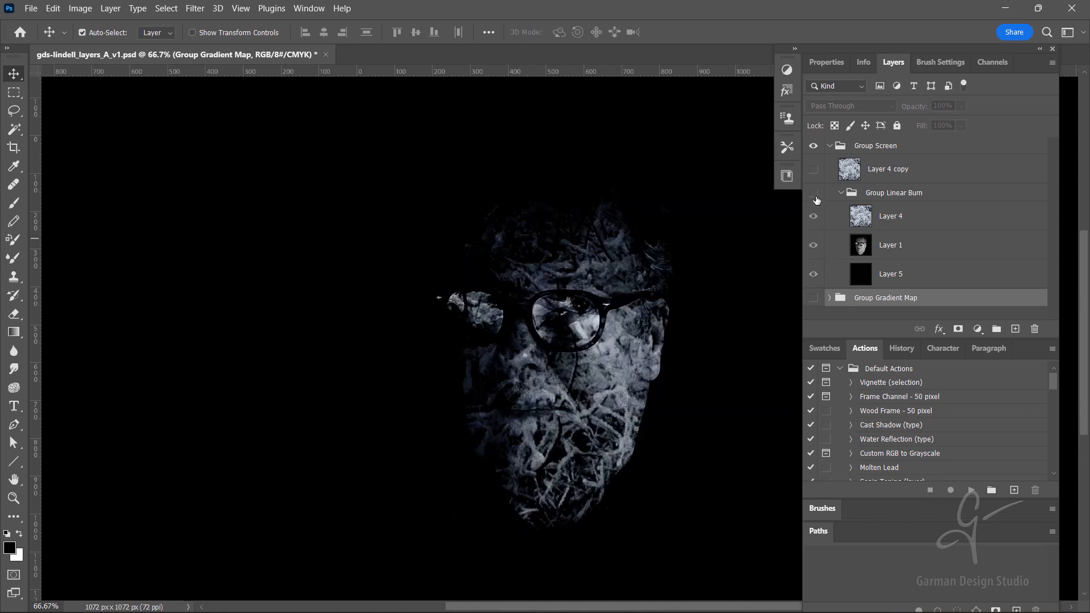
left_click(815, 195)
left_click(814, 195)
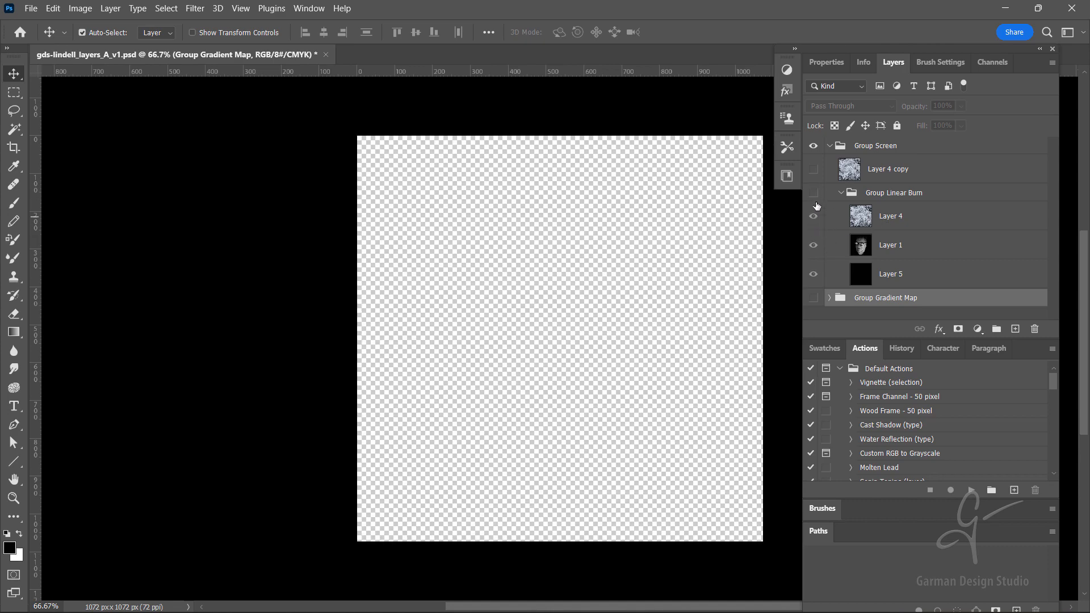
left_click(816, 201)
Step: Examine the source layers by turning Layer 4, Layer 1 and Layer 4 copy on and off over the black Layer 5
left_click(816, 220)
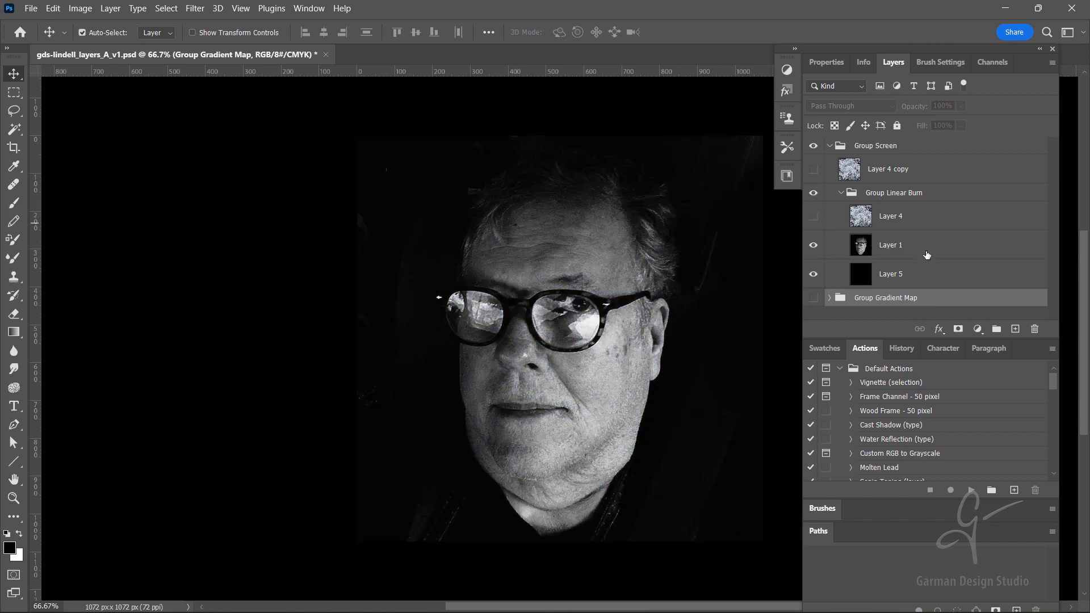
left_click(813, 245)
left_click(813, 226)
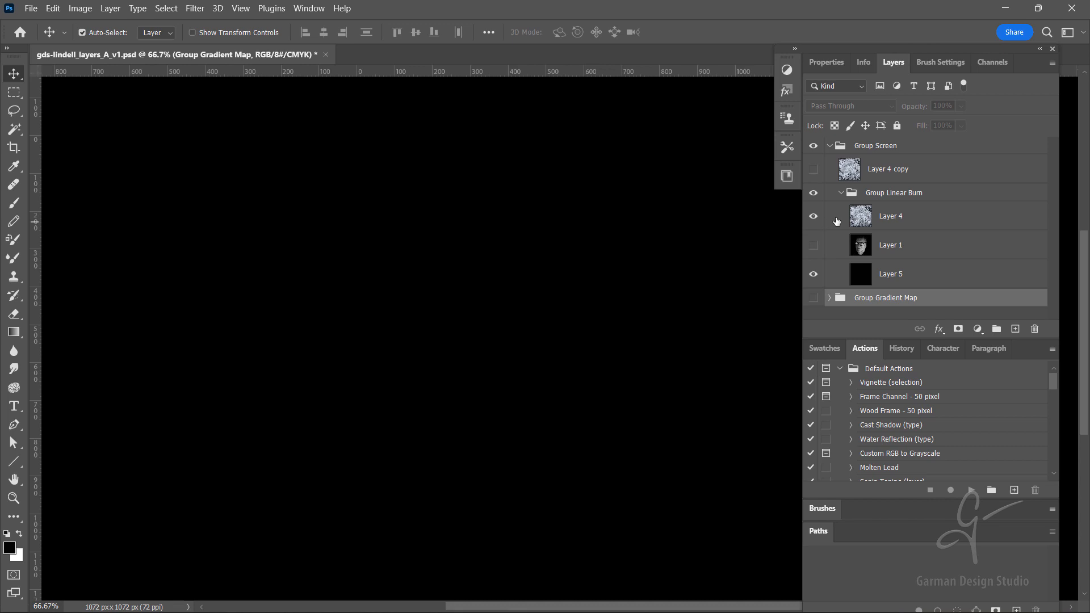
left_click(814, 216)
left_click(816, 171)
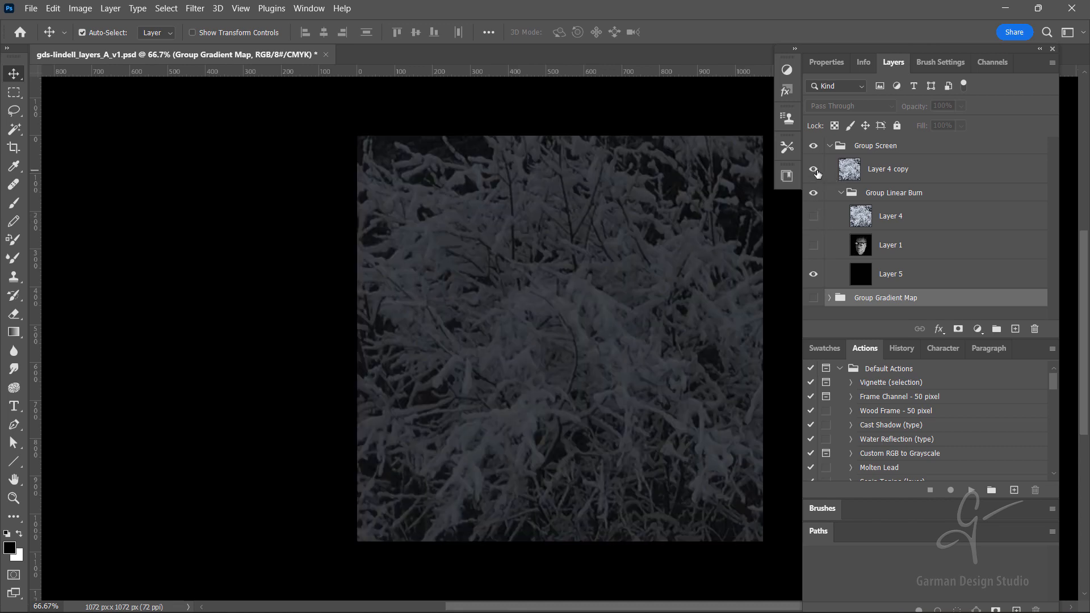
left_click(813, 169)
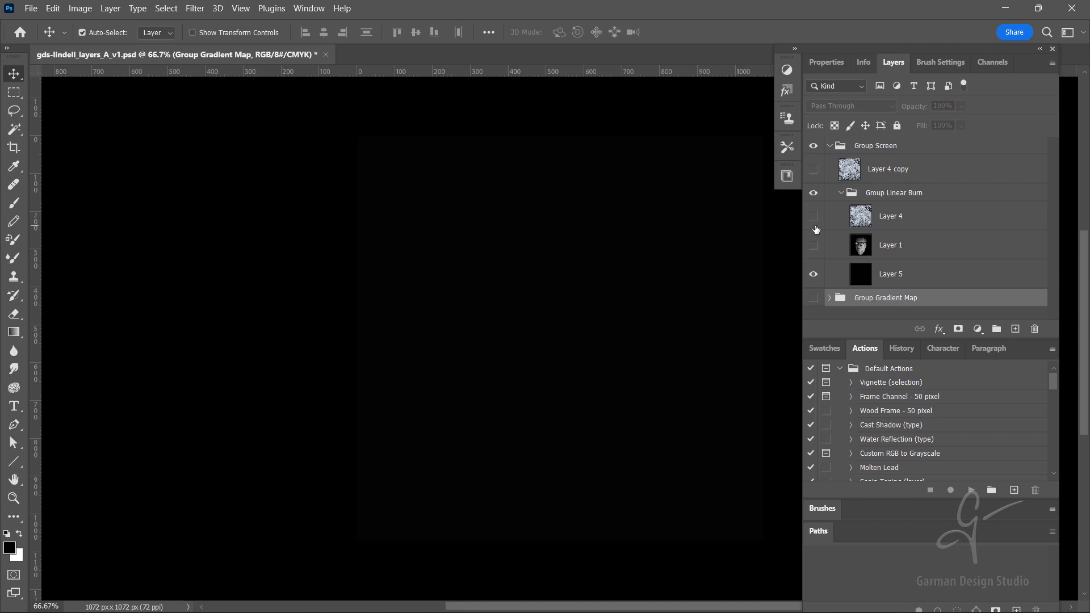
Step: Show and select Layer 4, hide the black Layer 5, and turn Layer 1 and Layer 4 copy back on
left_click(814, 216)
left_click(907, 220)
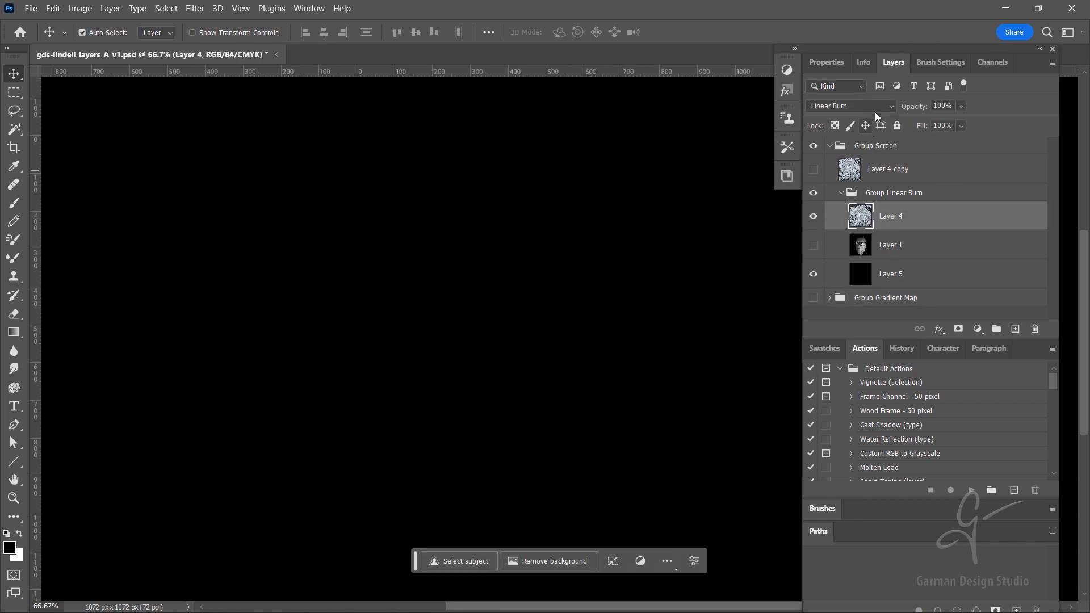
left_click(813, 275)
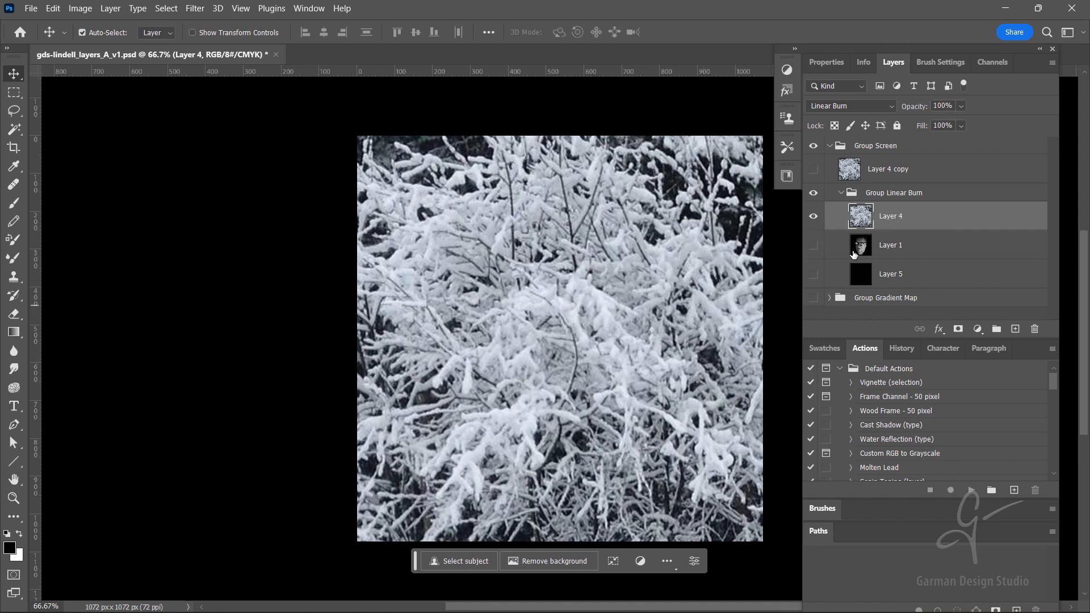
left_click(814, 245)
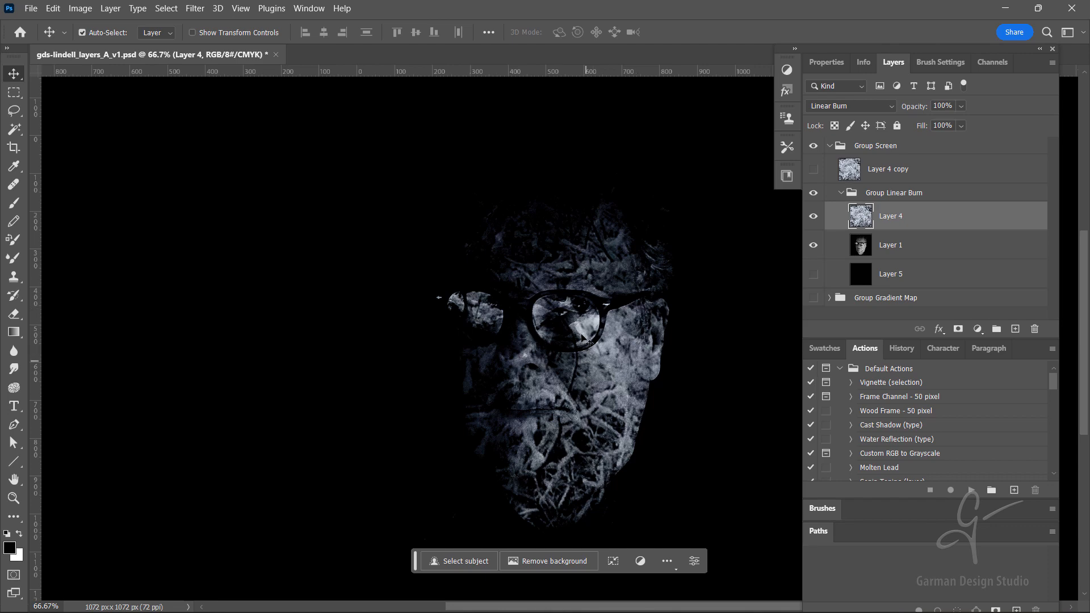
left_click(816, 170)
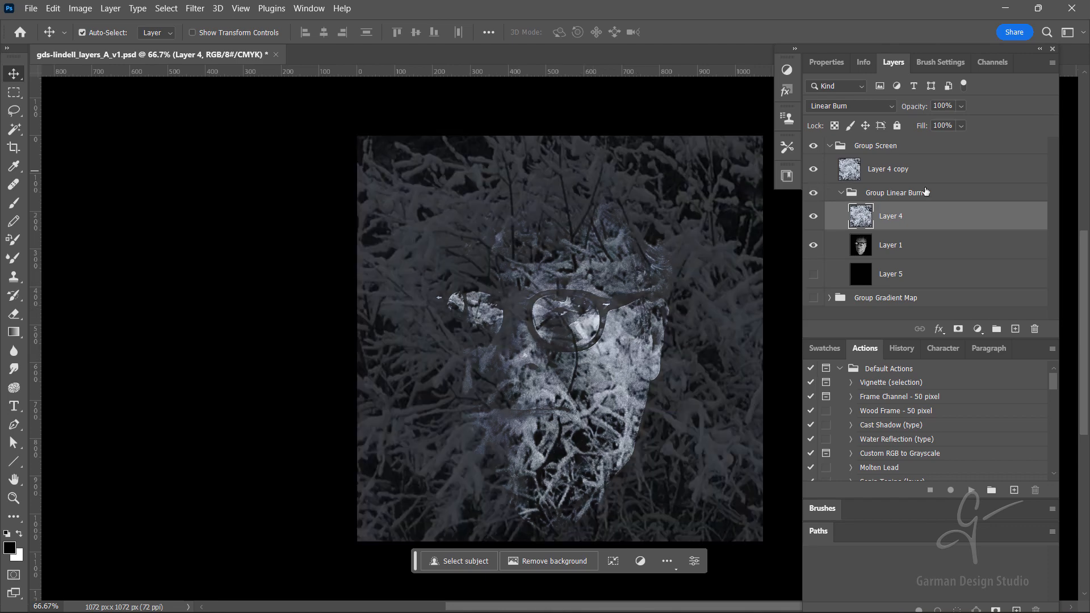
Step: Try other opacities and blend modes on Layer 4 copy, returning it to Screen at 100% opacity
left_click(937, 172)
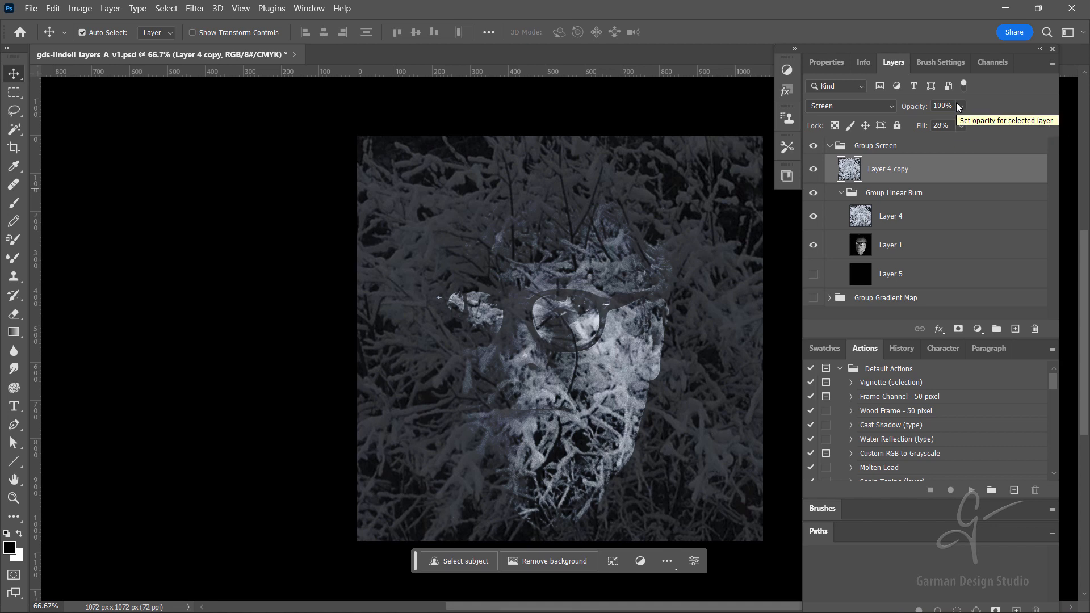
left_click(959, 126)
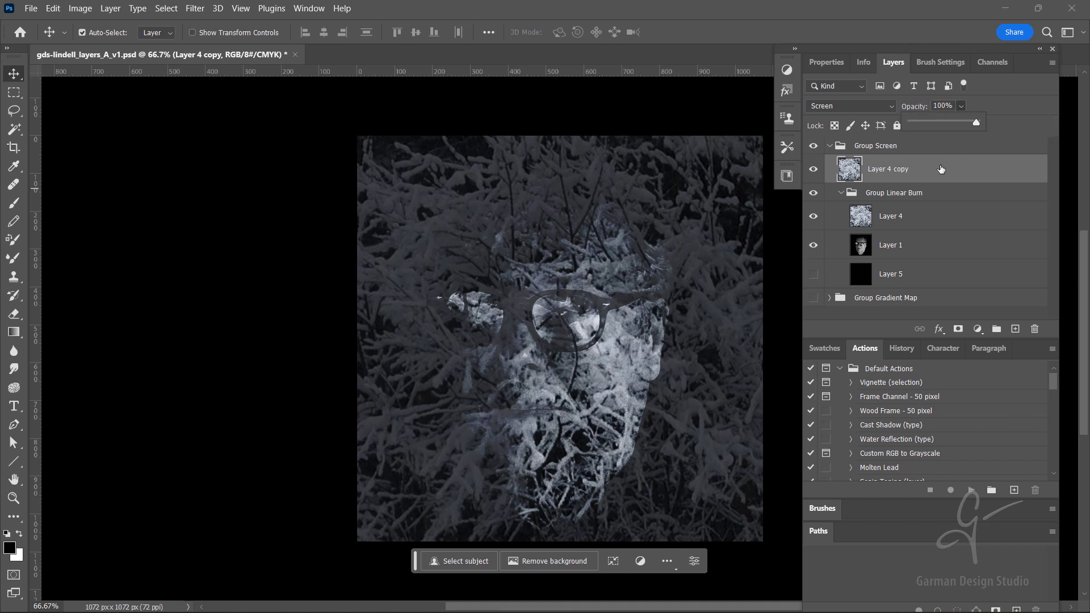
left_click(937, 122)
left_click_drag(933, 123, 986, 114)
left_click(960, 110)
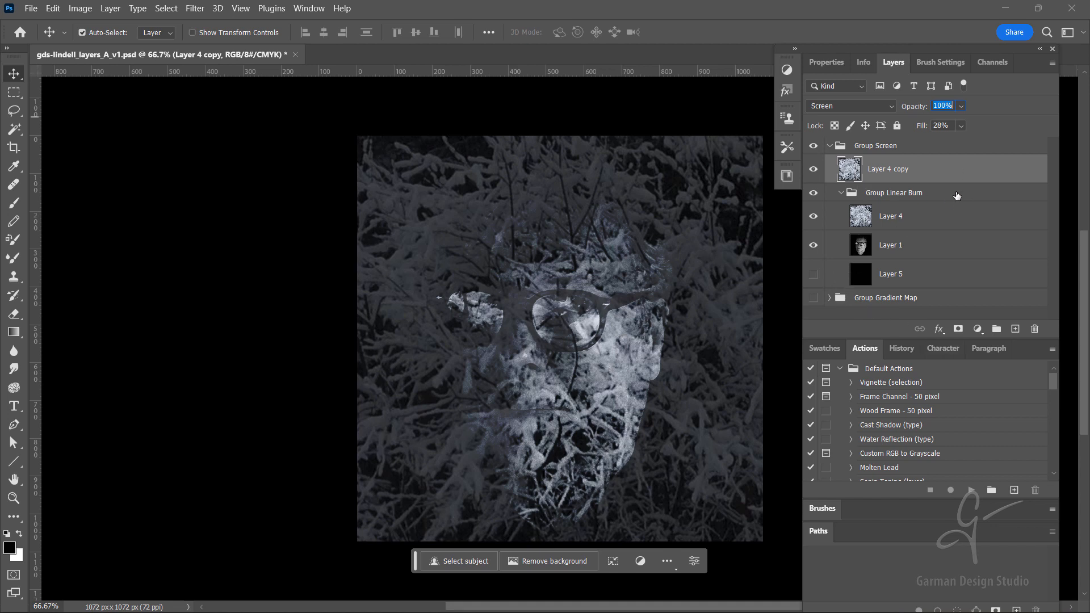
left_click(890, 107)
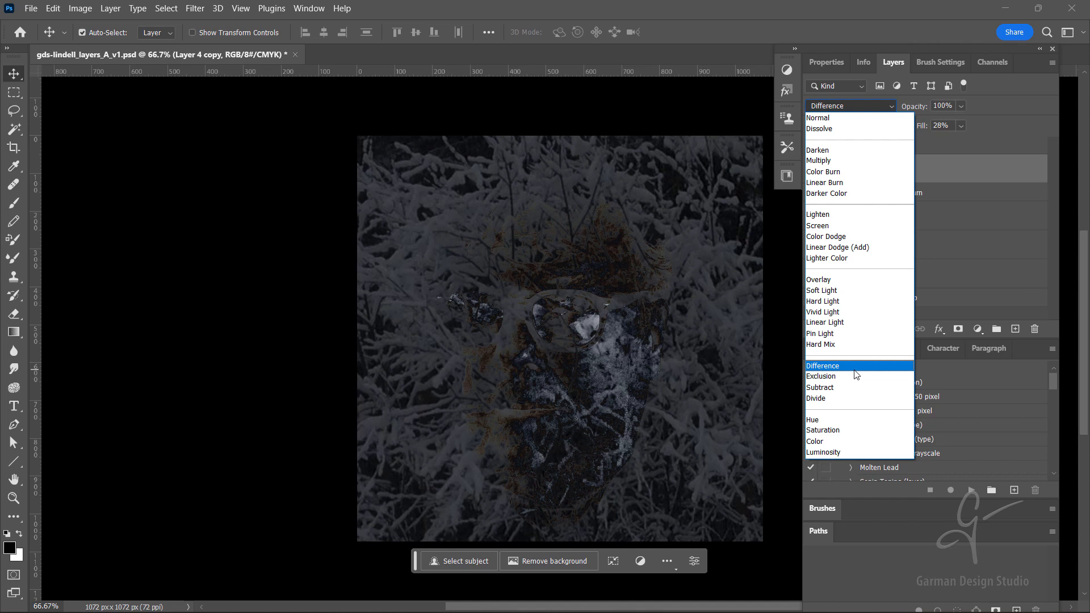
left_click(817, 226)
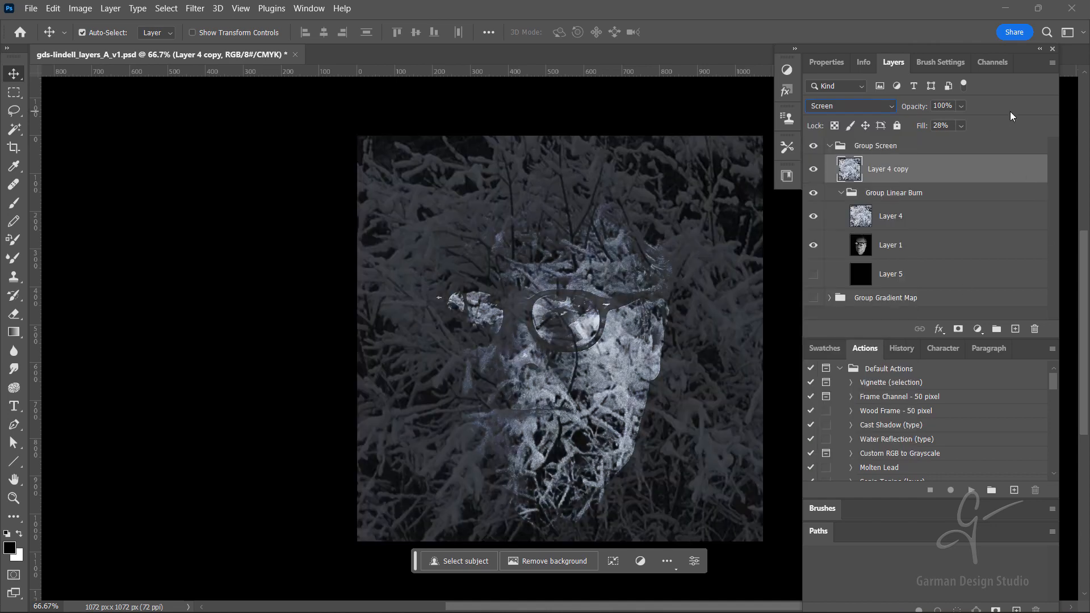
left_click(926, 252)
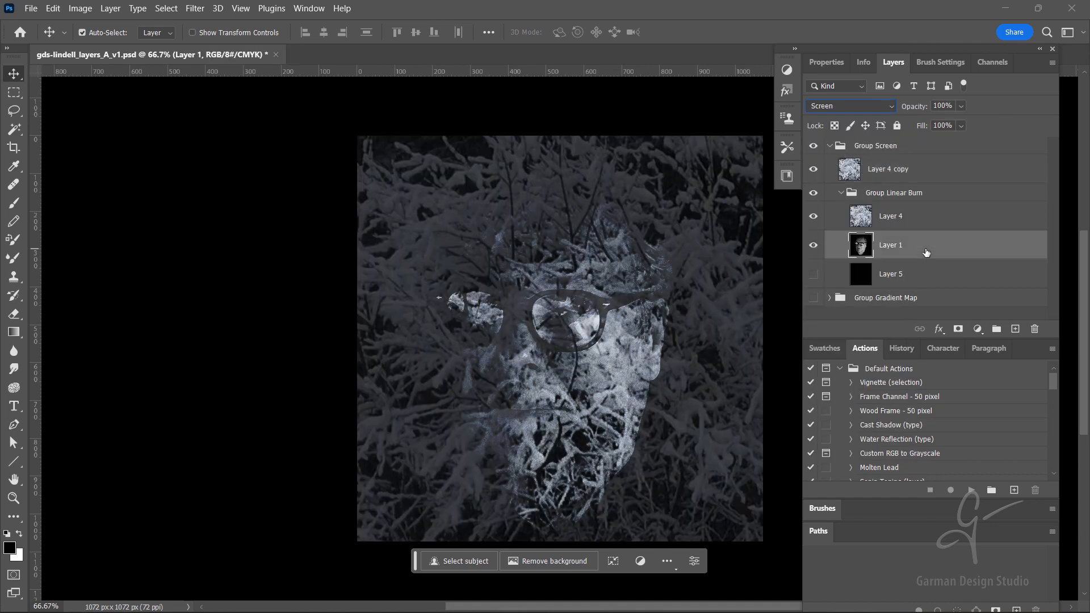
left_click(1015, 329)
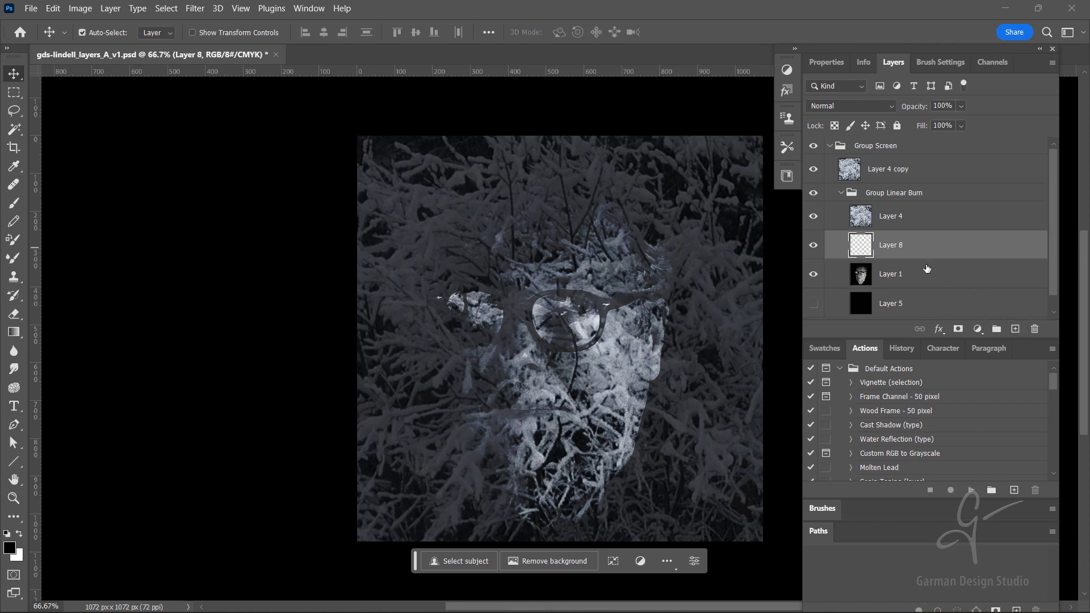
left_click(929, 278)
left_click(934, 252)
left_click(1035, 329)
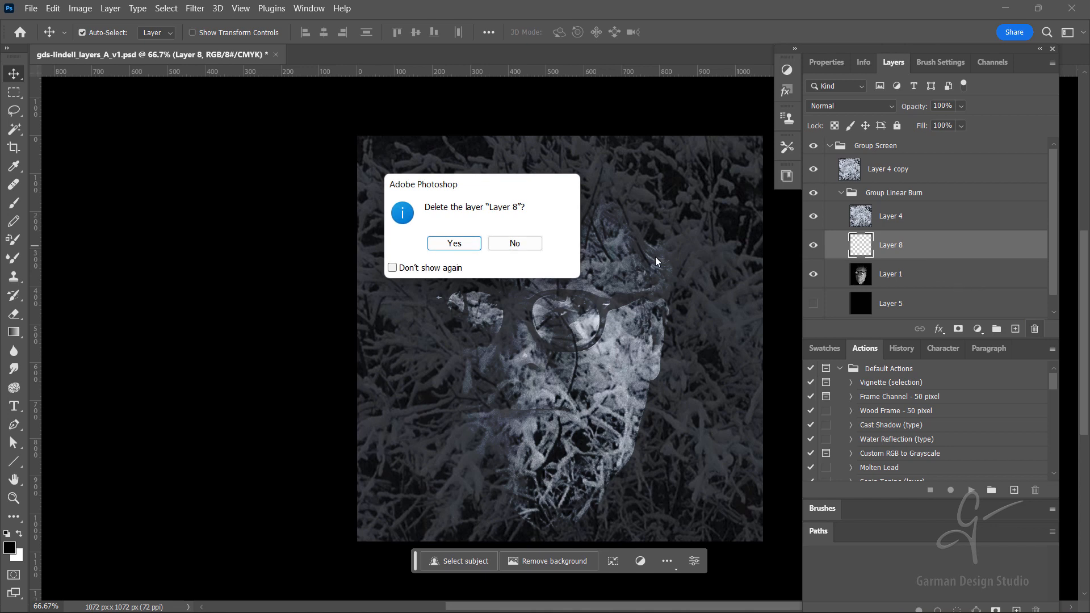
left_click(470, 245)
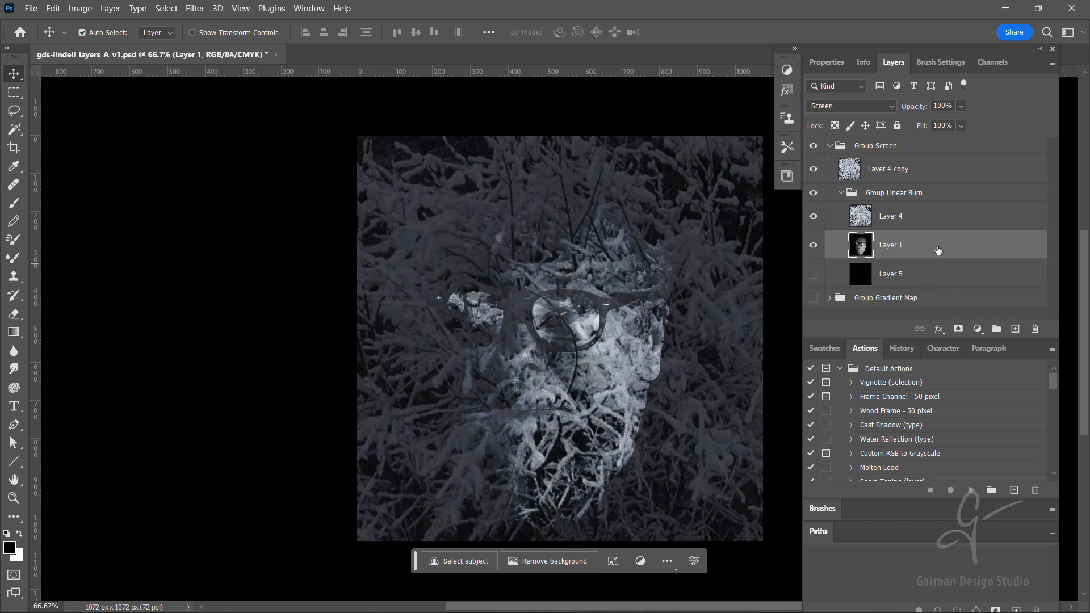
Step: Place a duplicate of Layer 1 below Group Gradient Map, outside the groups, and hide the duplicate
left_click_drag(937, 250, 1015, 329)
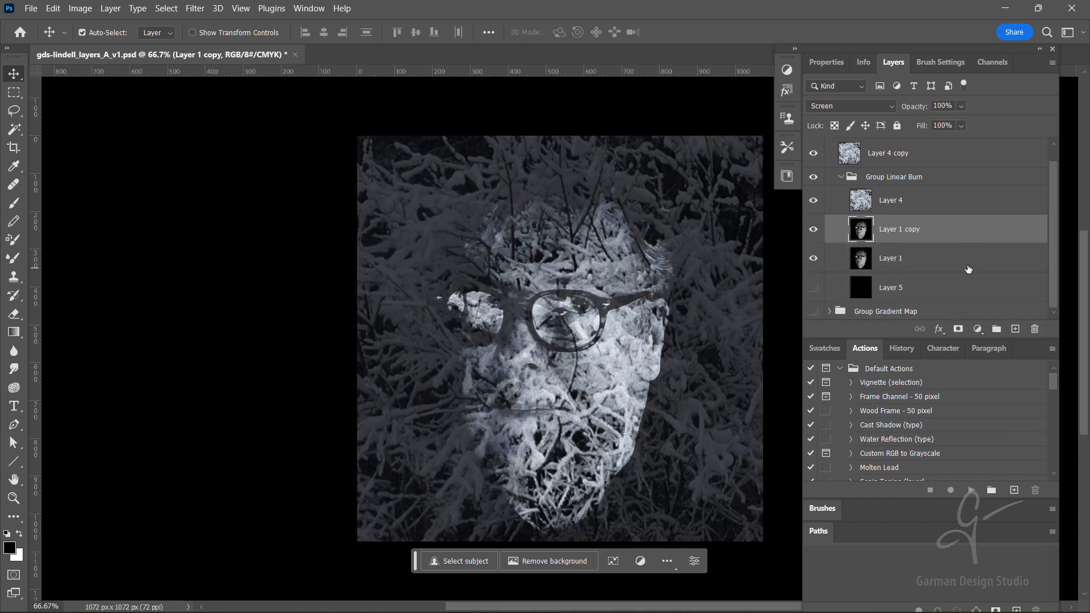
left_click_drag(909, 235, 939, 317)
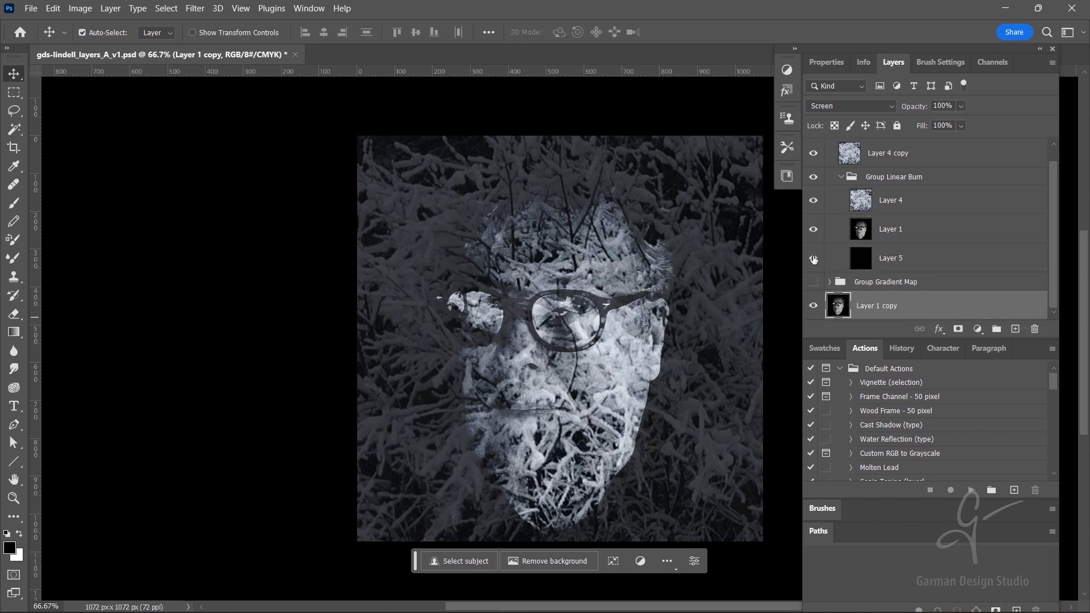
left_click(814, 307)
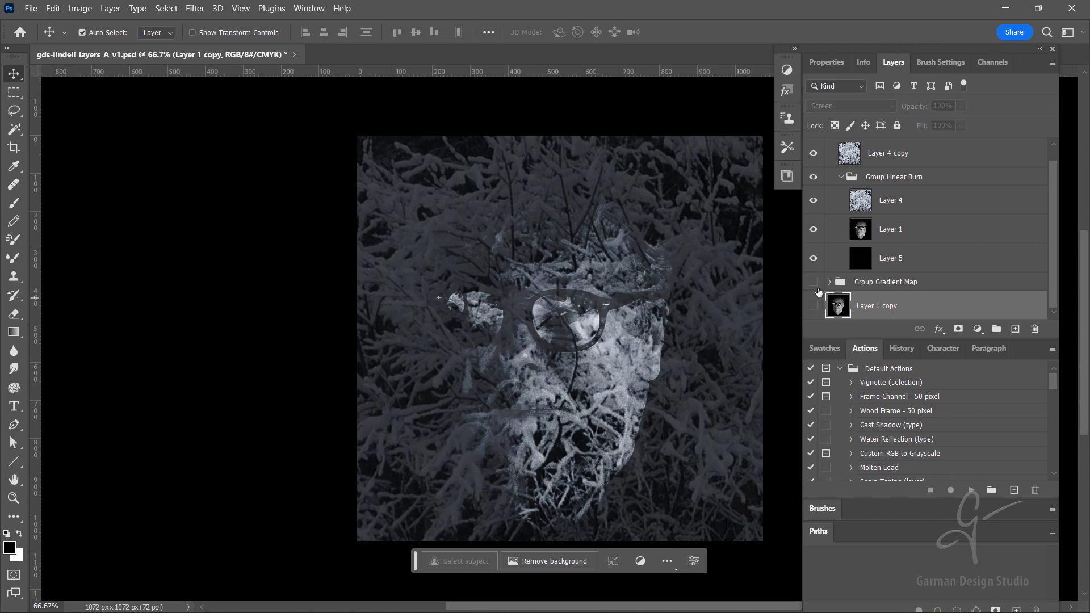
Step: Hide and collapse Group Screen, and make Group Gradient Map visible and selected
scroll(832, 197, "up", 1)
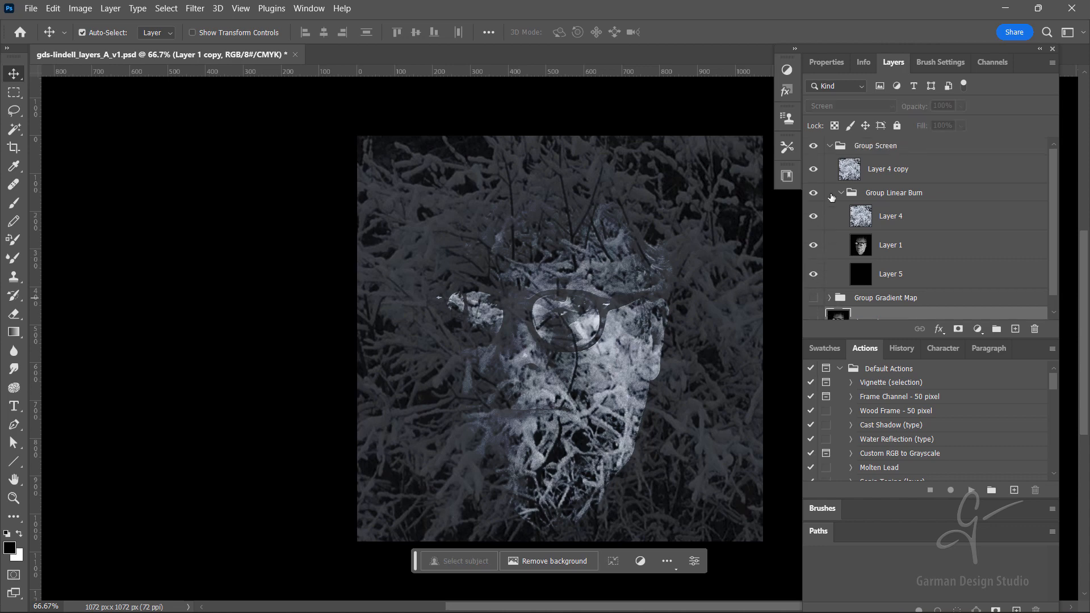
left_click(814, 146)
left_click(829, 146)
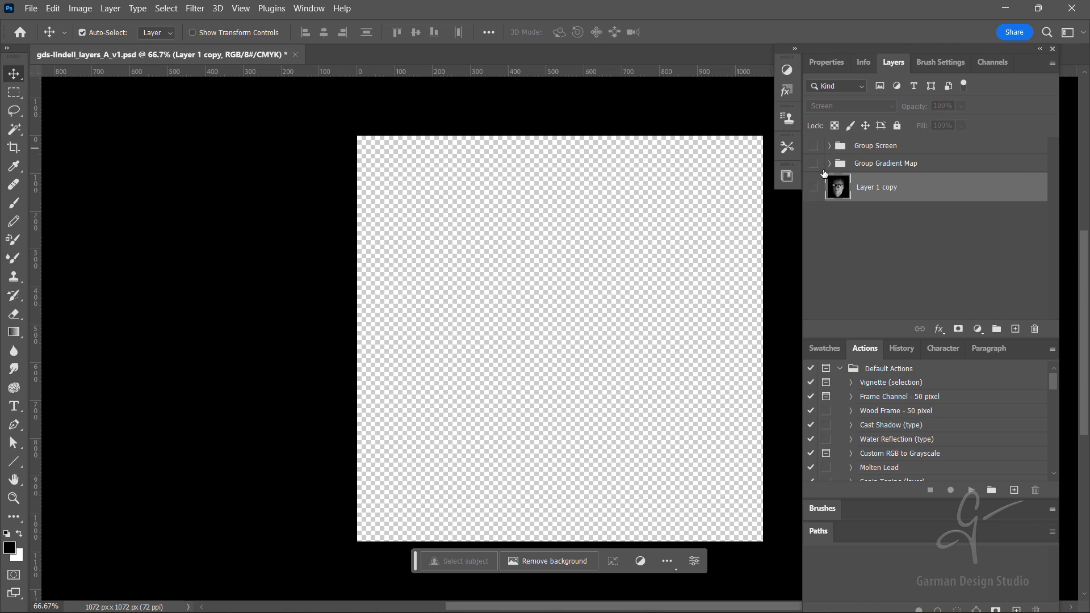
left_click(814, 163)
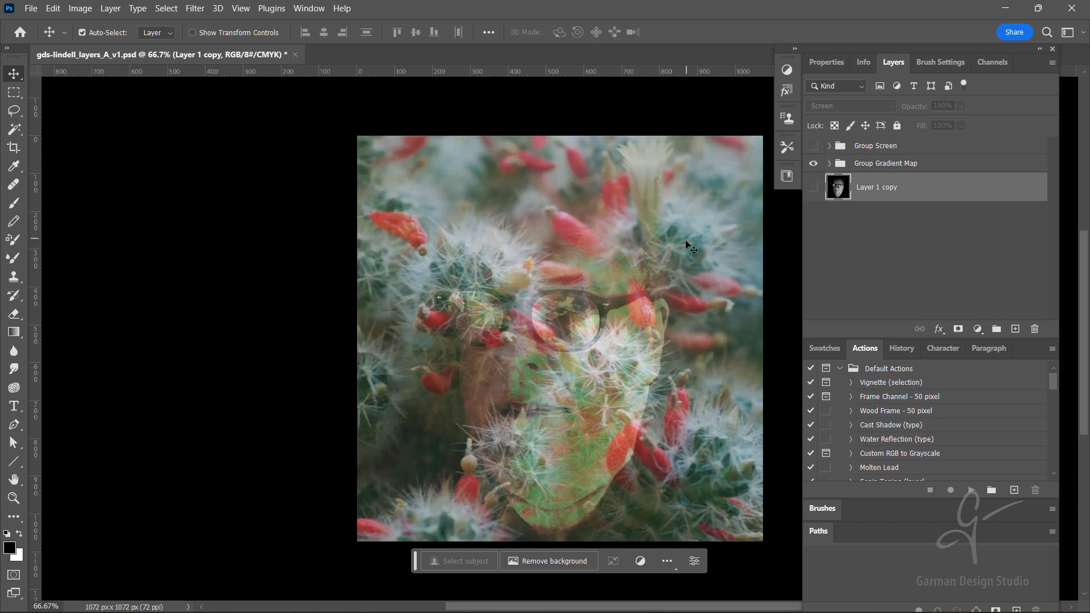
left_click(837, 169)
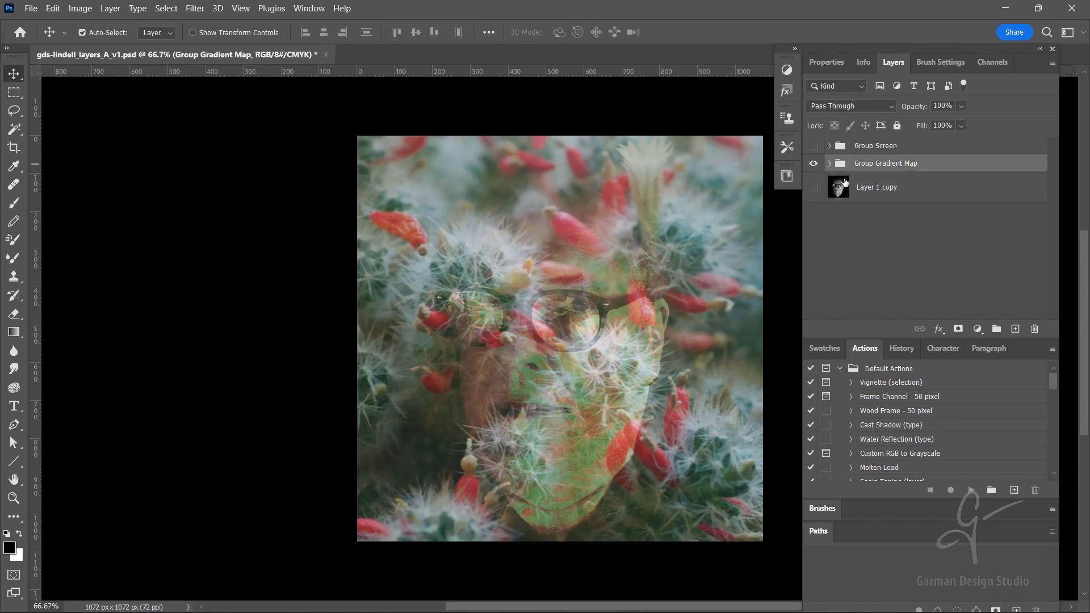
Step: Expand Group Gradient Map and isolate the Gradient Map layer by hiding Layer 7 and Layer 2, comparing with Layer 2 shown
left_click(831, 164)
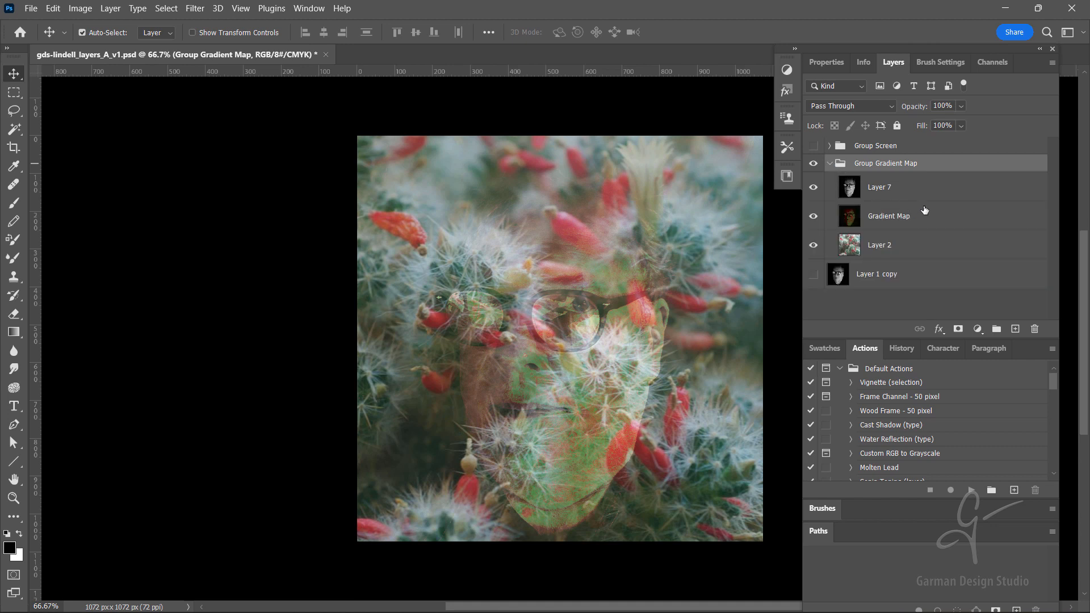
left_click(920, 196)
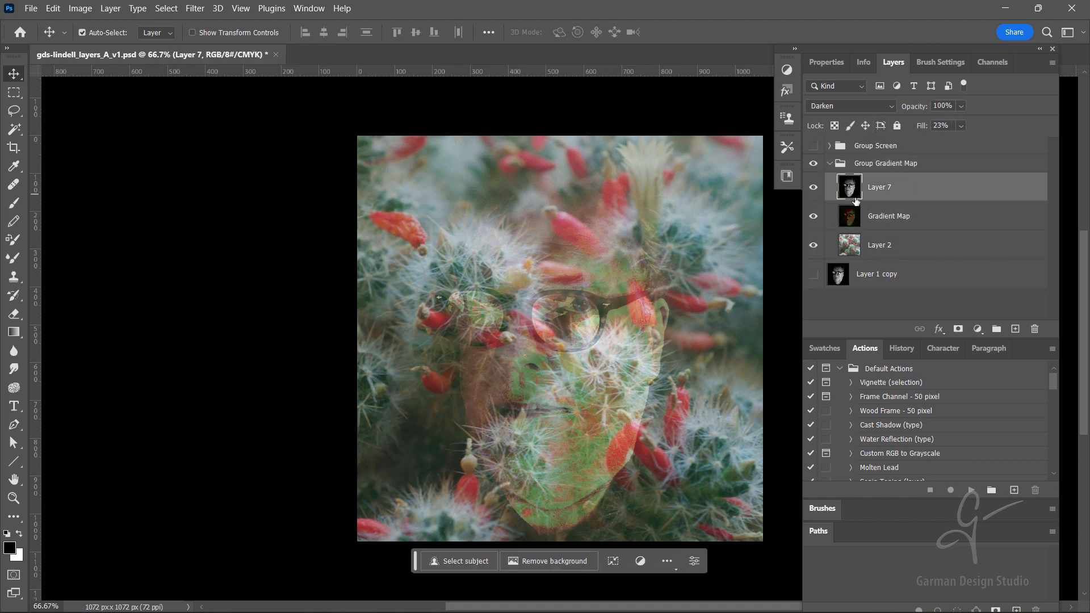
left_click(813, 188)
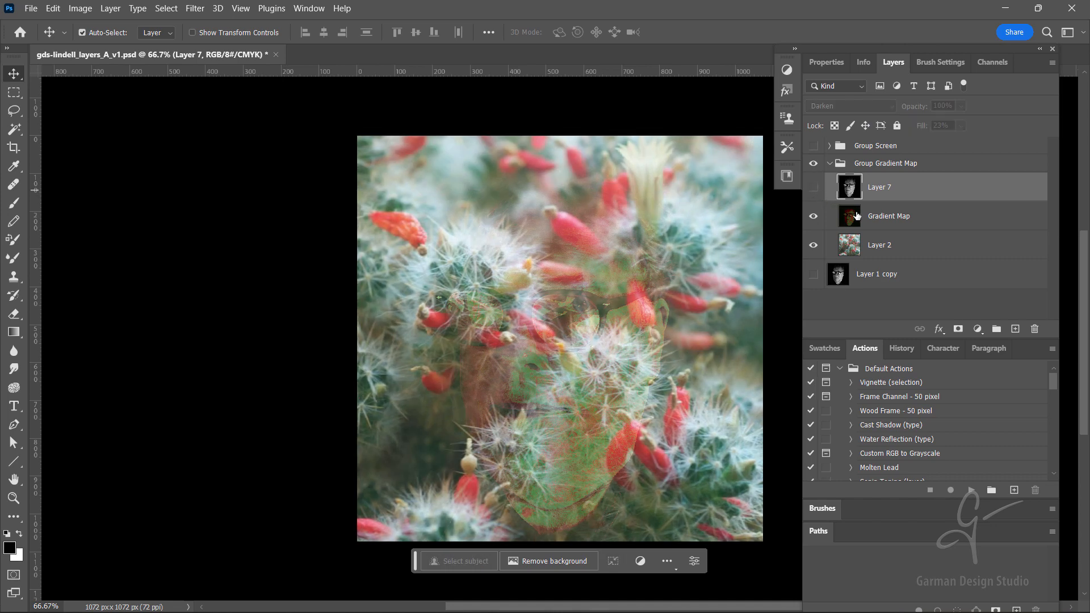
left_click(815, 247)
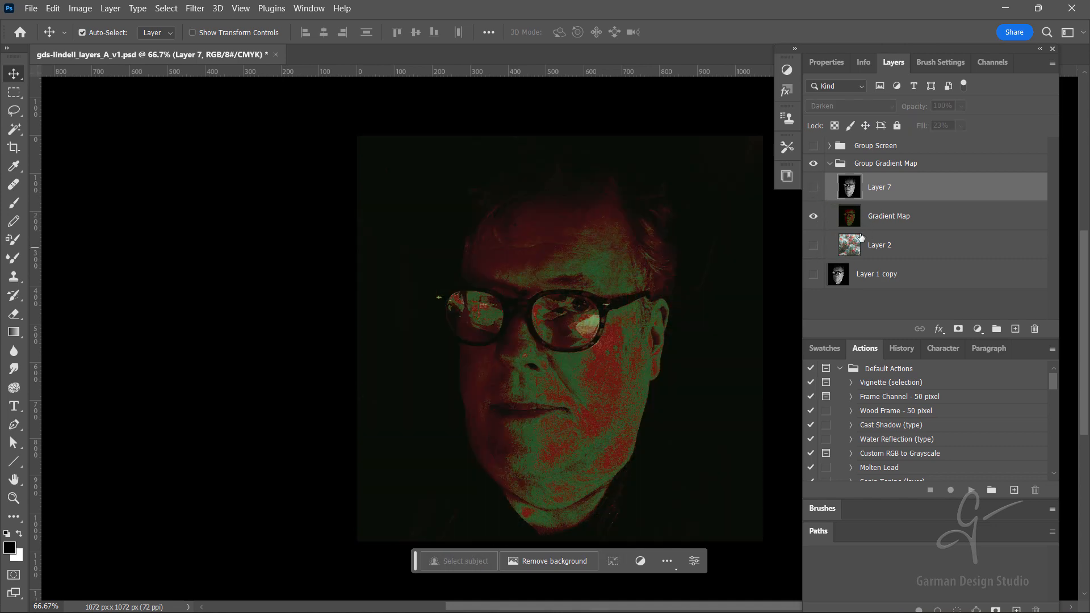
left_click(919, 218)
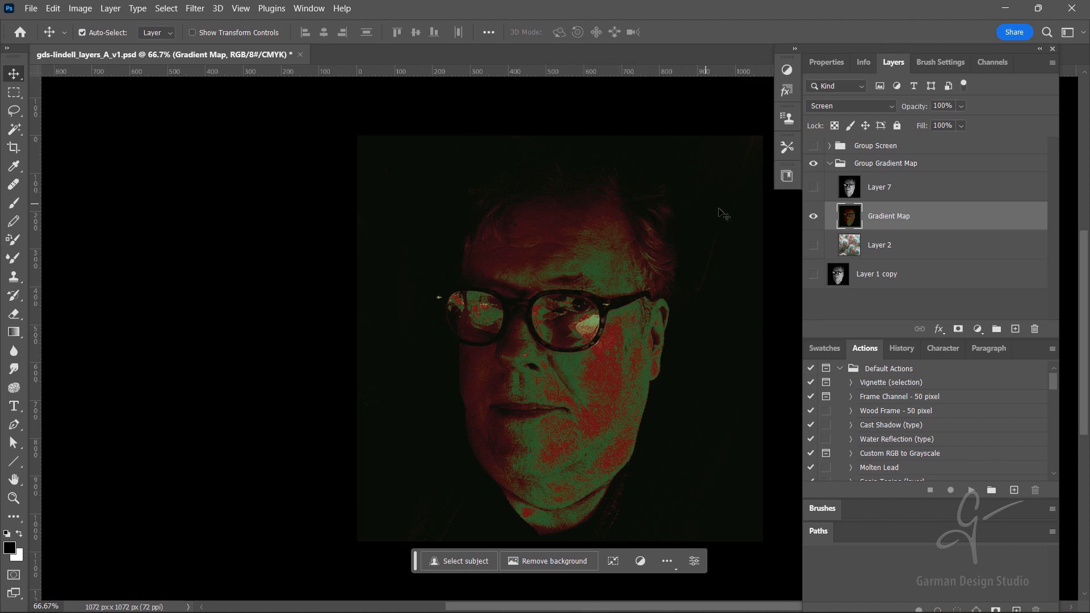
left_click(814, 245)
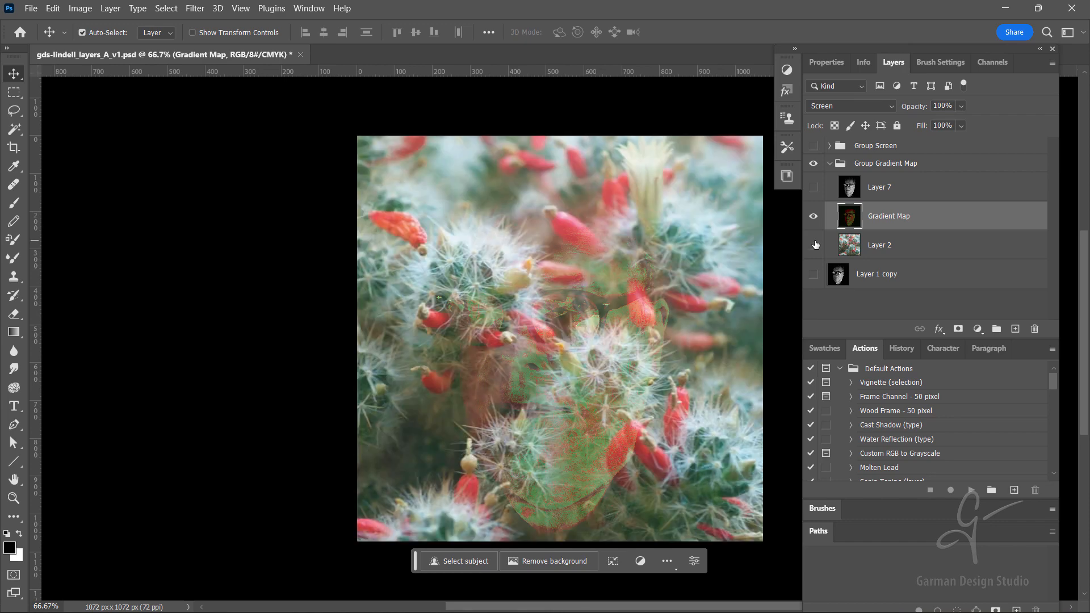
left_click(814, 244)
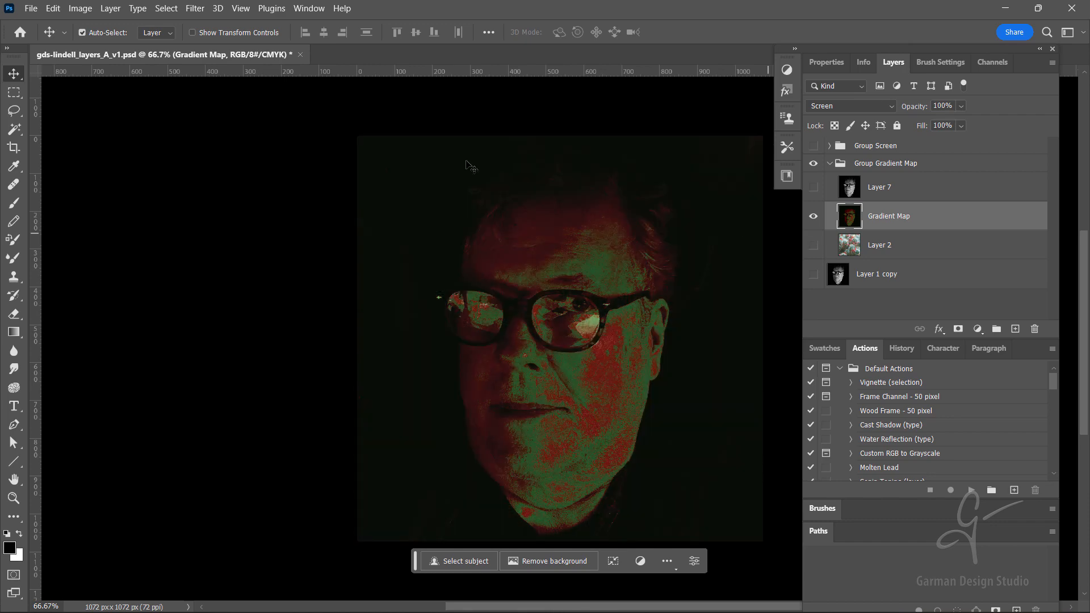
Step: Try a Gradient Map adjustment on the Gradient Map layer, look at its gradient choices, and cancel it
left_click(93, 12)
mouse_move(108, 50)
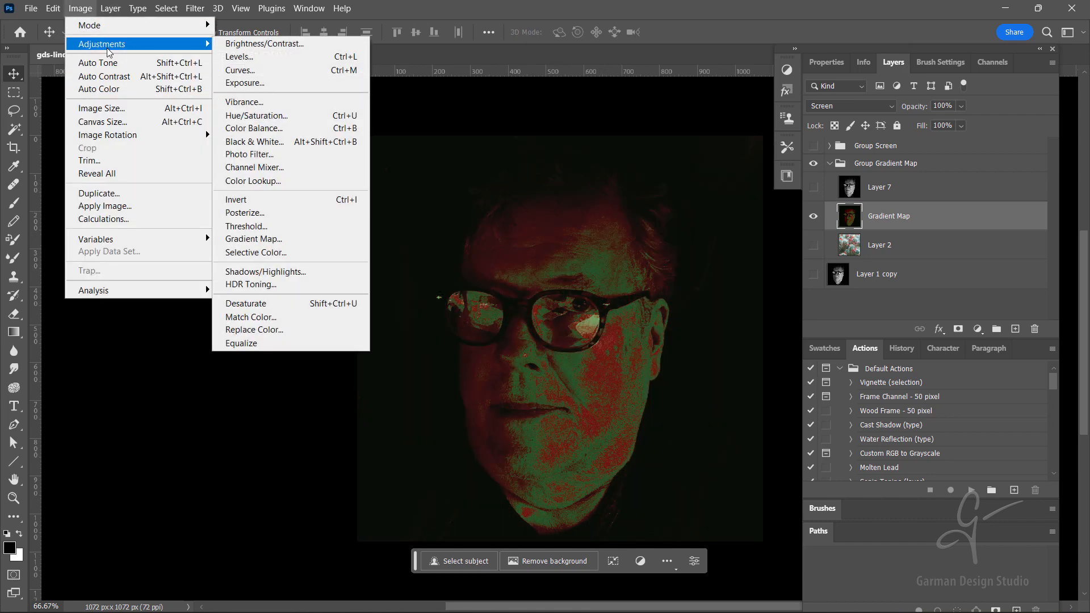
left_click(330, 239)
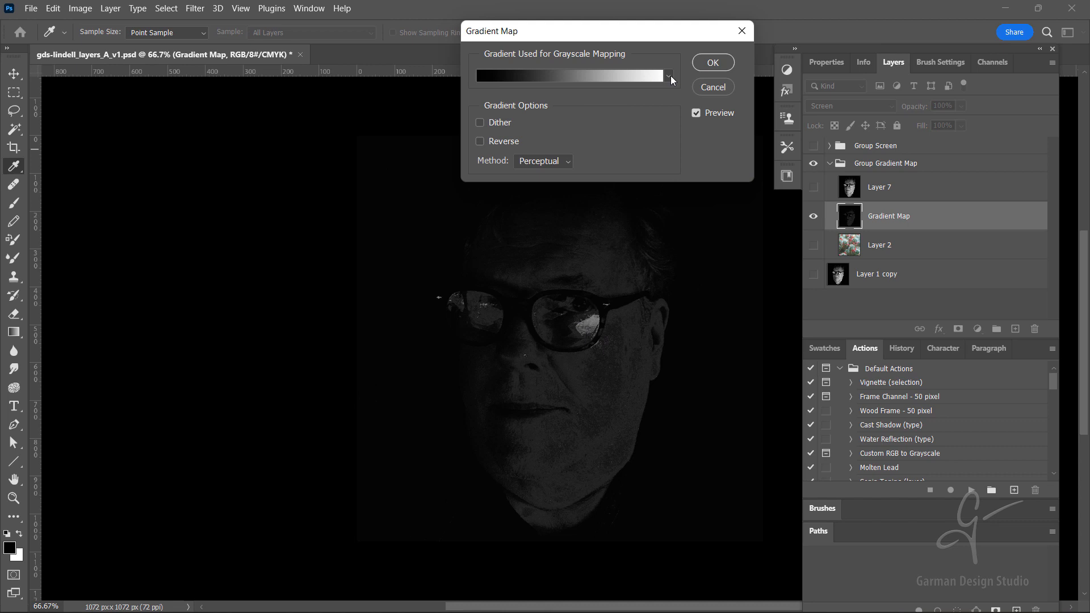
left_click(670, 76)
left_click(669, 76)
left_click(725, 90)
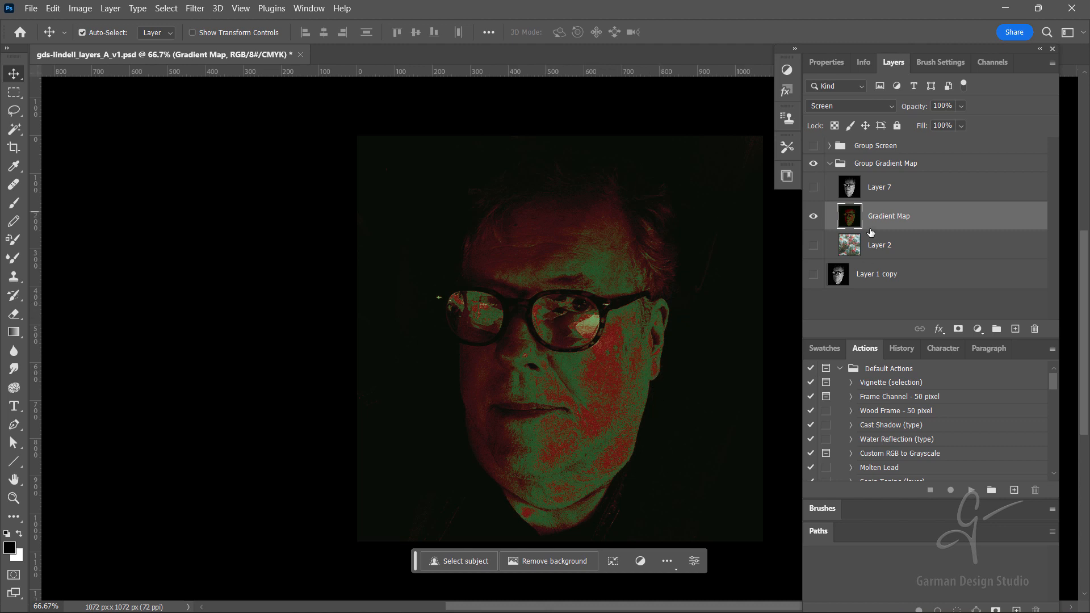
Step: Show Layer 2 and Layer 7 again and set Layer 7's fill to 12%
left_click(814, 244)
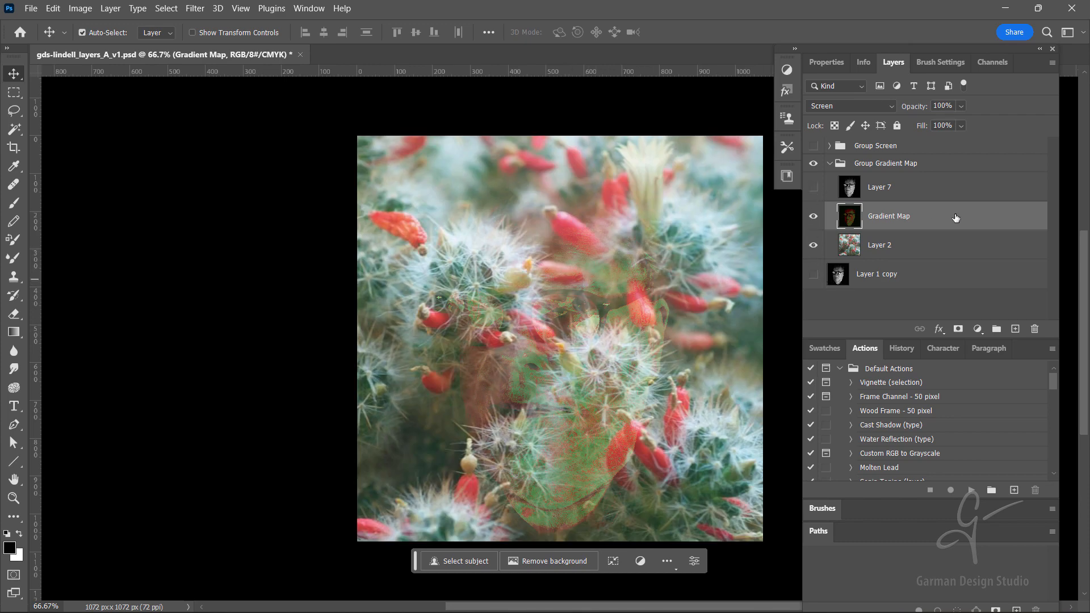
left_click(813, 186)
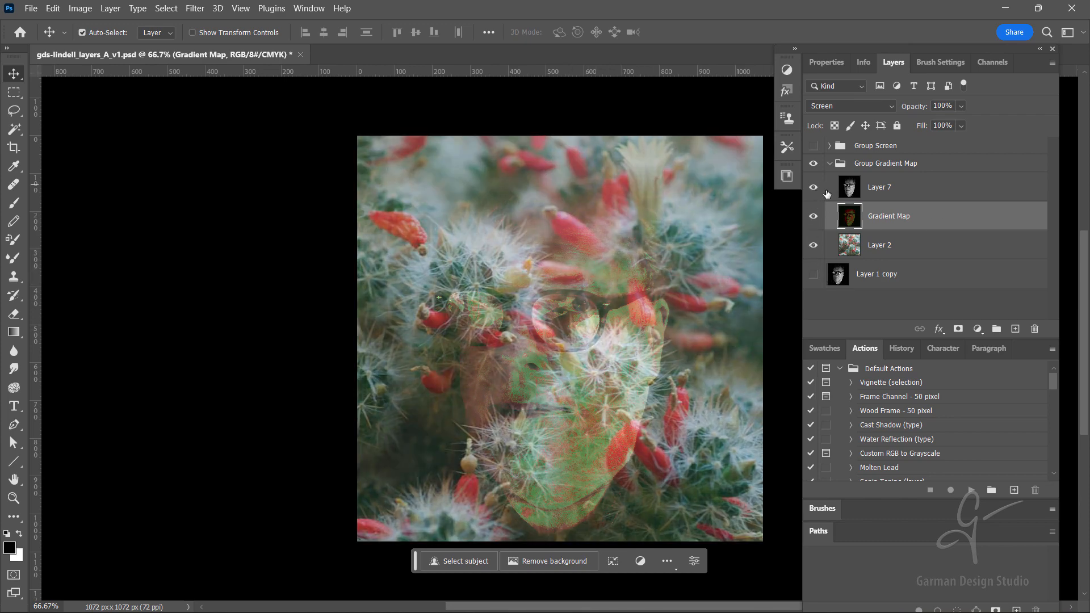
left_click(897, 190)
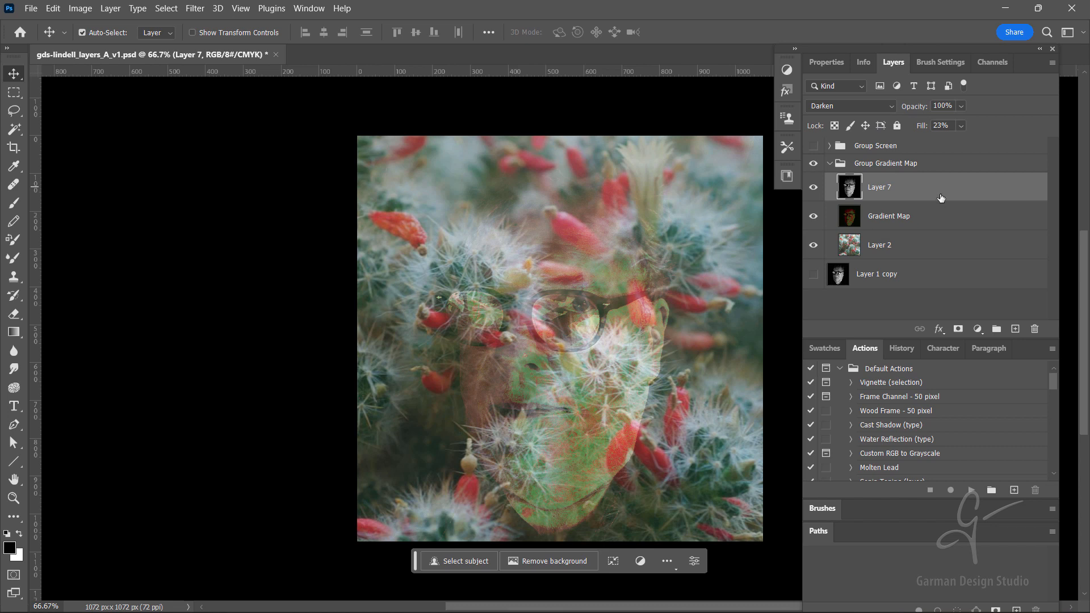
left_click(959, 127)
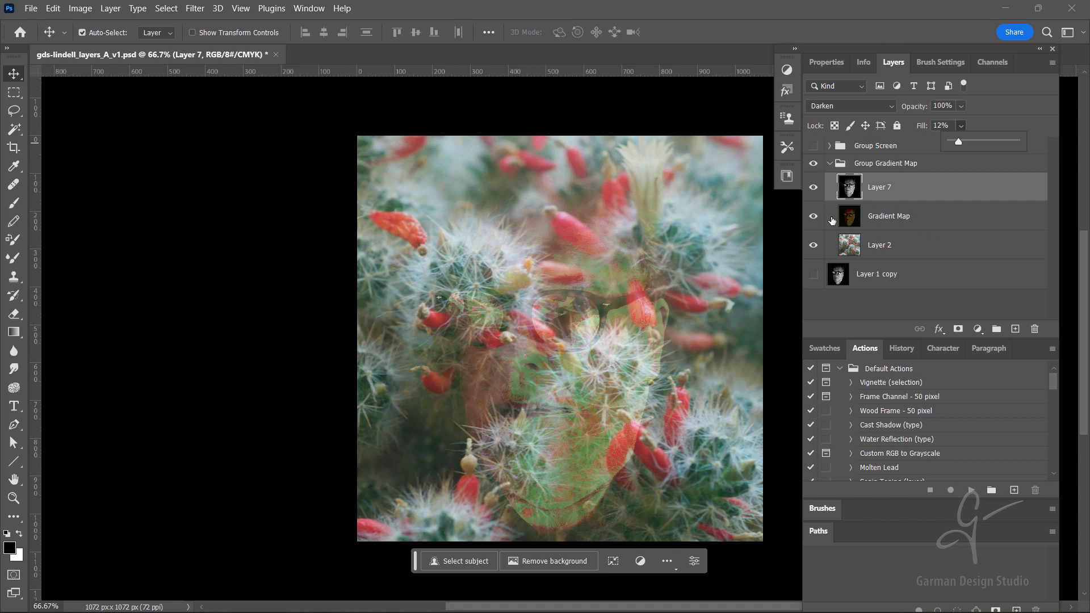
left_click(813, 165)
Step: Hide Group Gradient Map and save the document
left_click(813, 164)
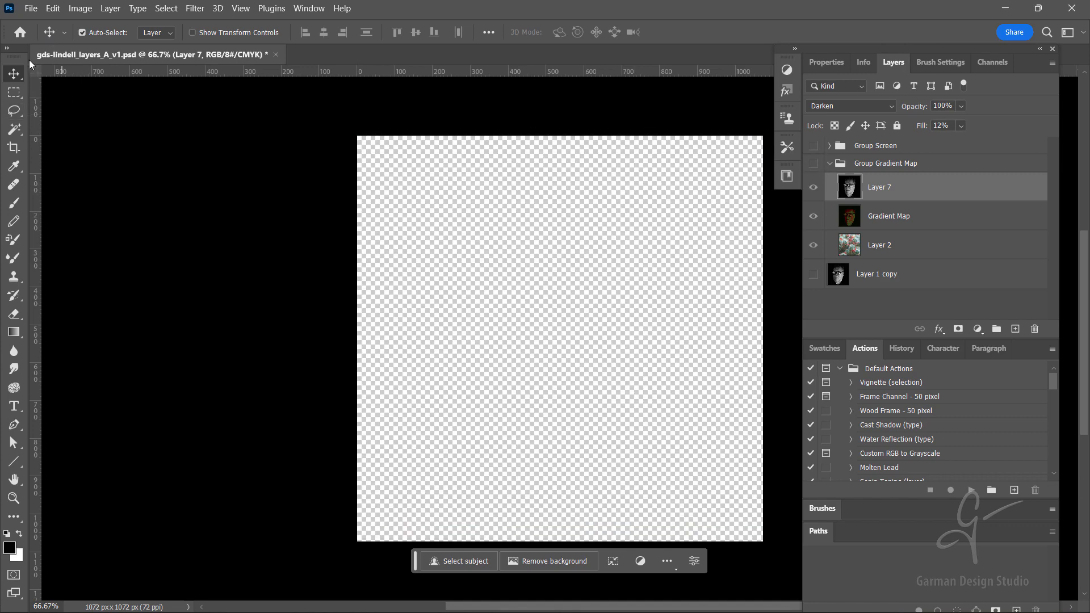
left_click(31, 8)
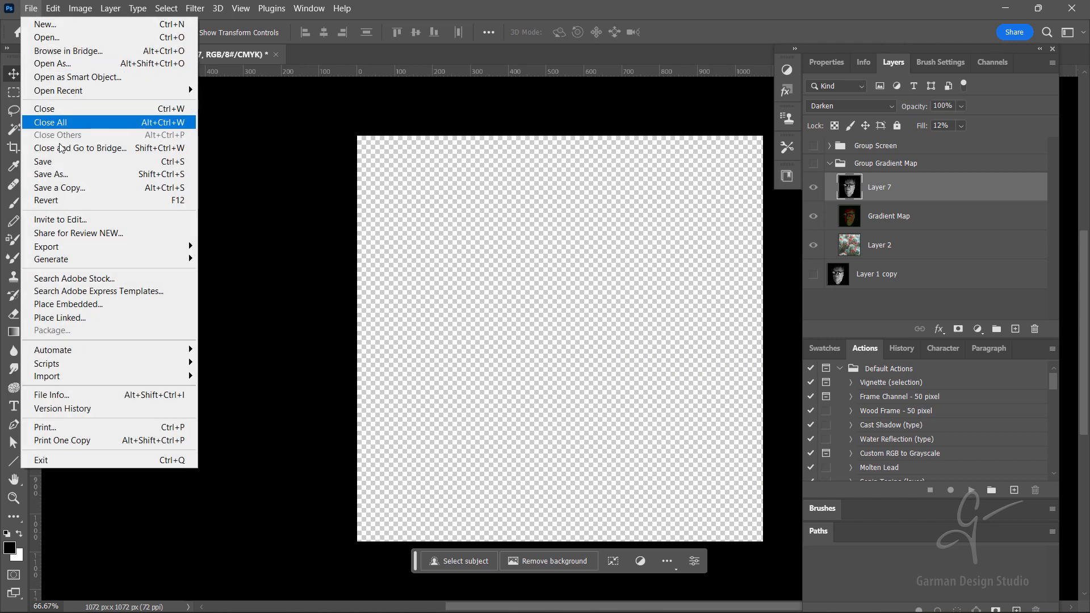
left_click(57, 161)
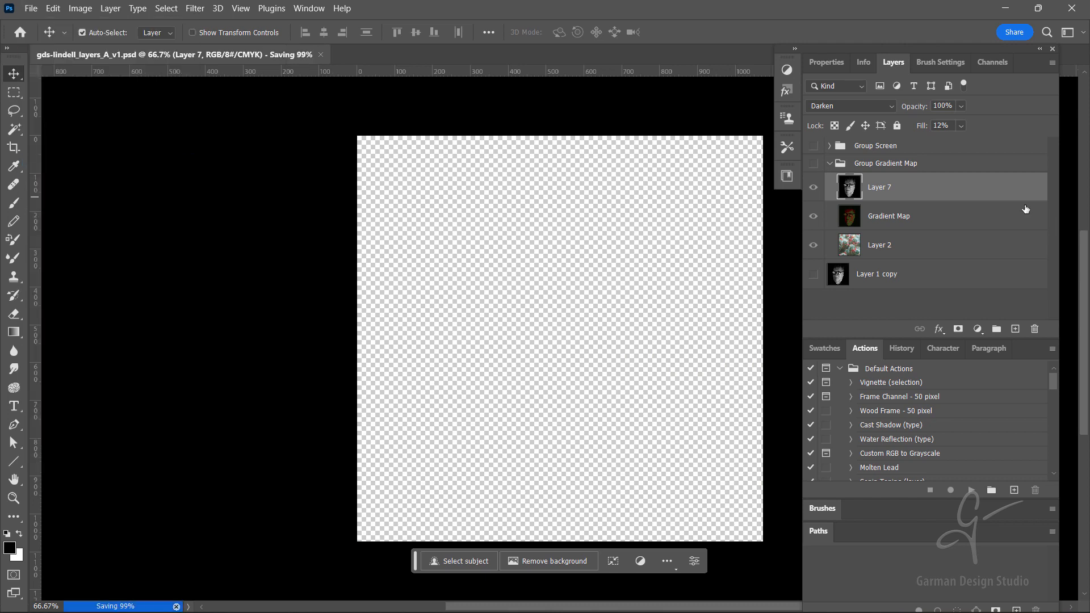
Step: Duplicate Layer 1 copy and put the original and the duplicate together in a new group
left_click(953, 282)
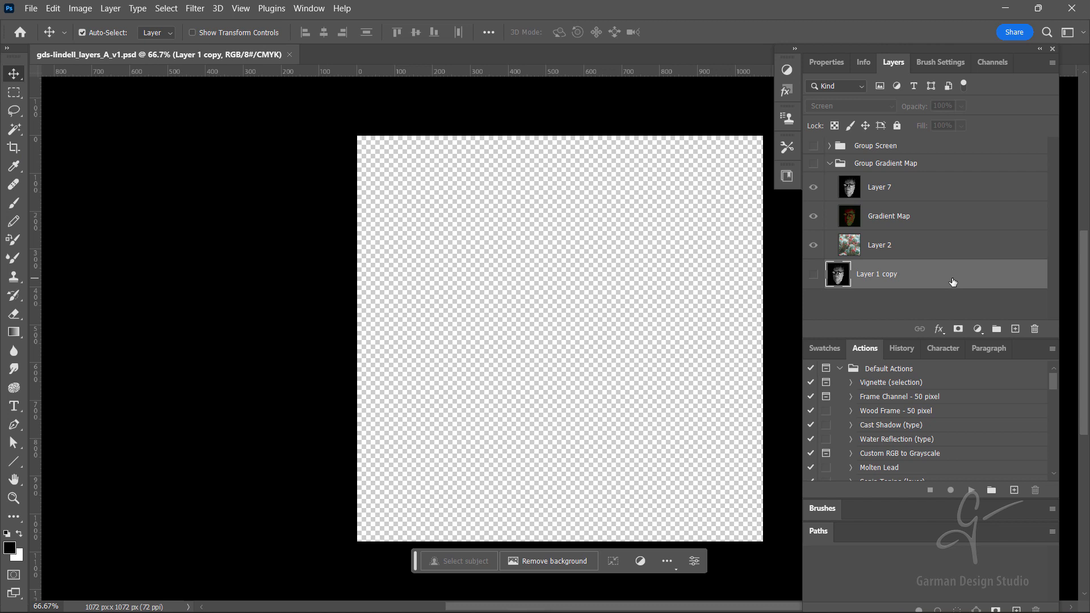
key("ctrl+j")
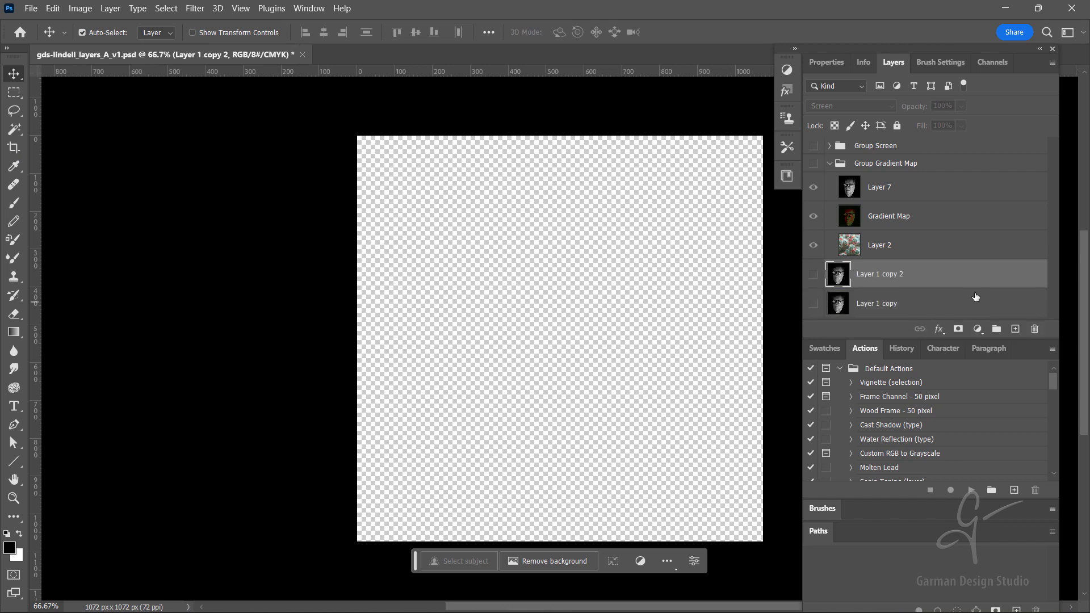
left_click(965, 301, "shift")
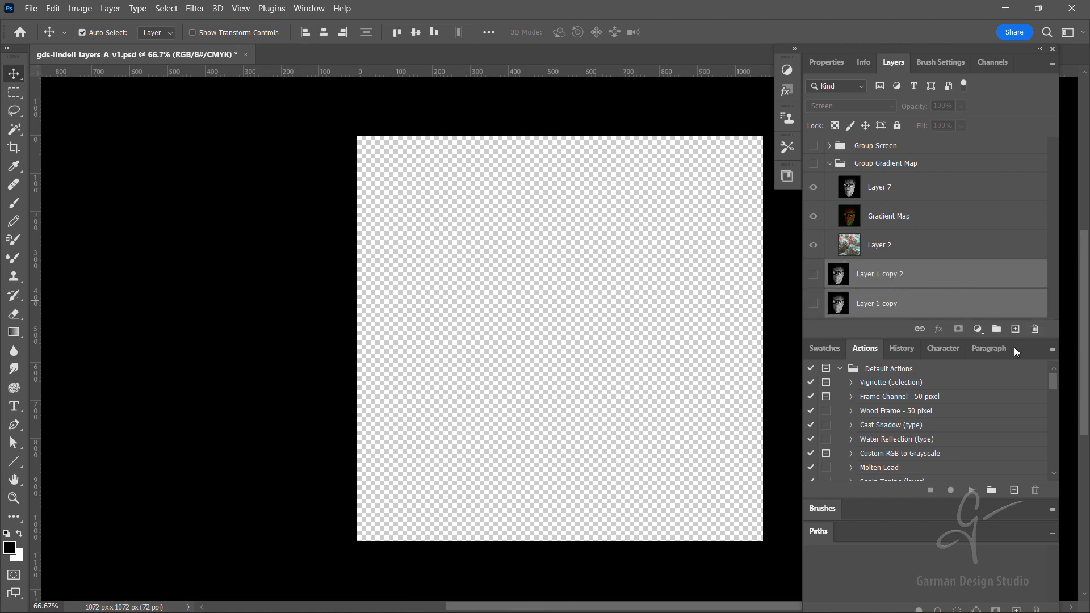
left_click(996, 328)
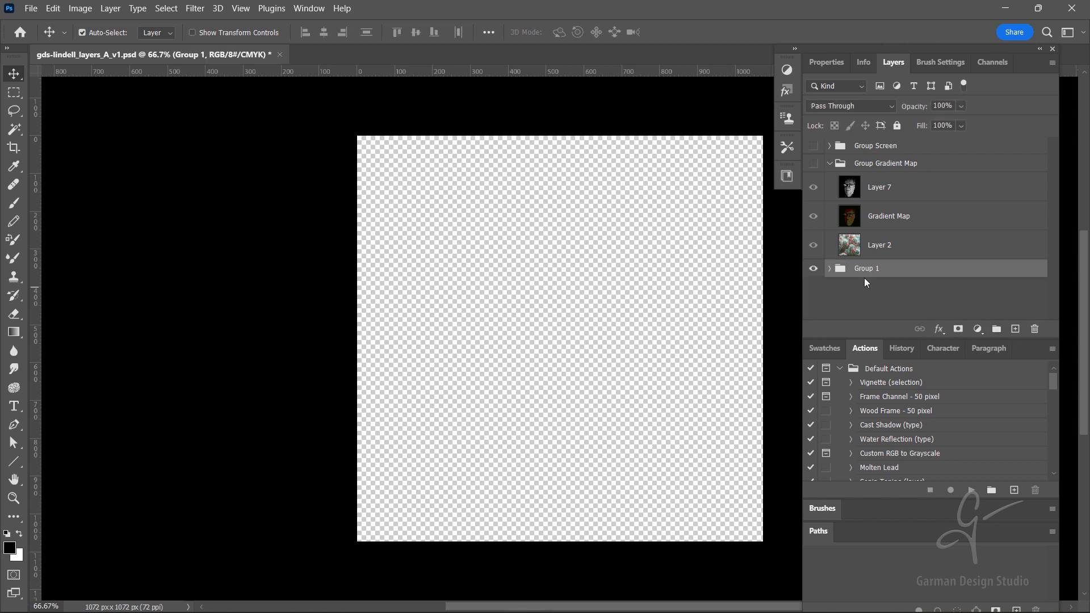
Step: Rename the new group as Group Difference
double_click(881, 269)
left_click(882, 267)
key("BackSpace")
type("Difference")
key("Return")
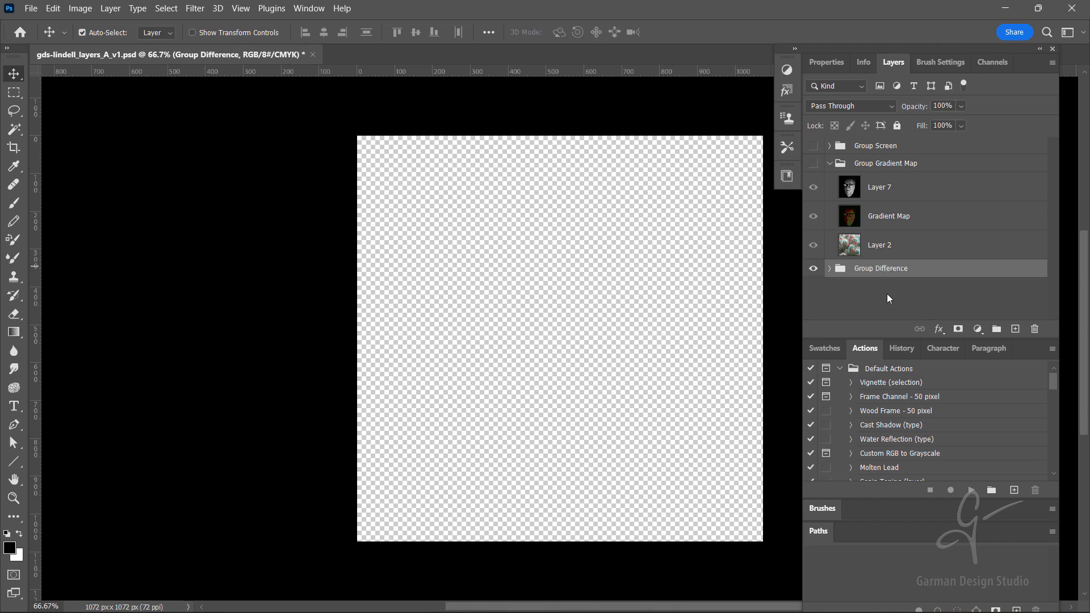
Step: Expand Group Difference and make both portrait layers inside it visible
left_click(829, 268)
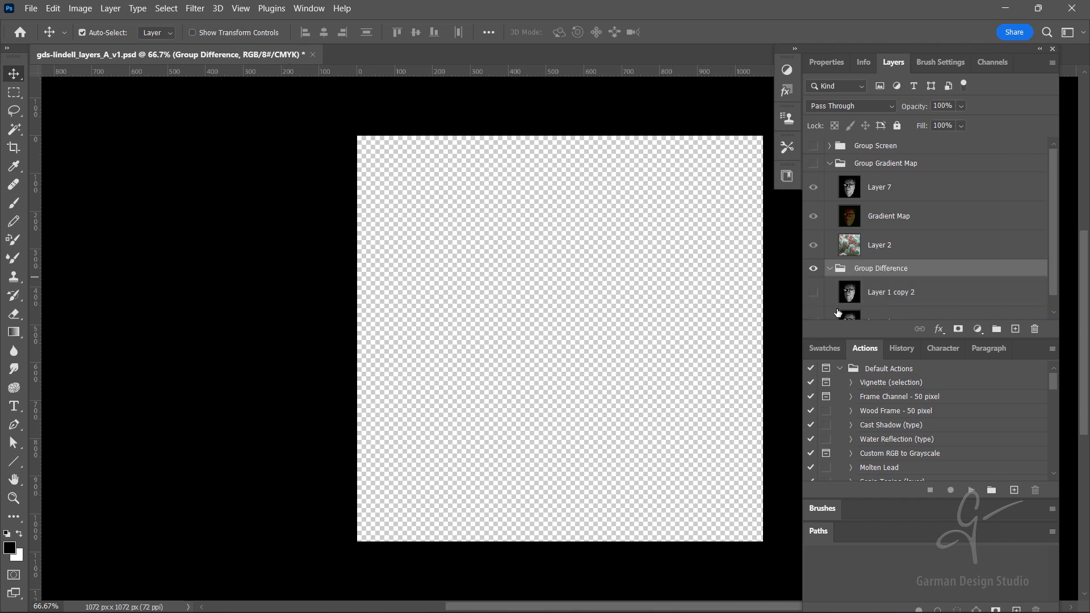
scroll(857, 289, "down", 1)
left_click(814, 305)
left_click(813, 276)
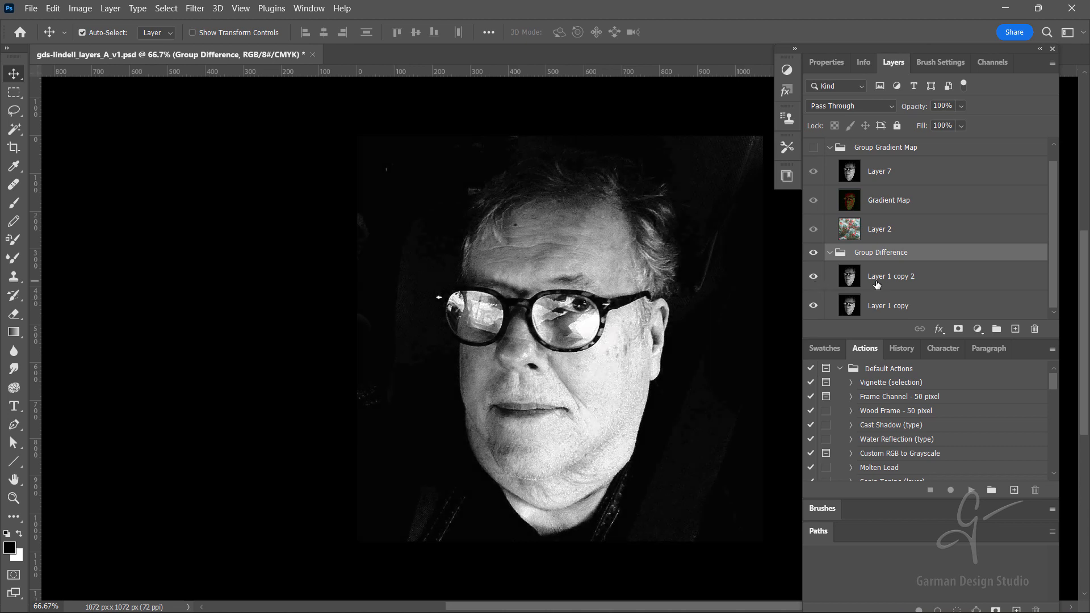
Step: Set the blend mode of both Layer 1 copy 2 and Layer 1 copy to Normal
left_click(877, 284)
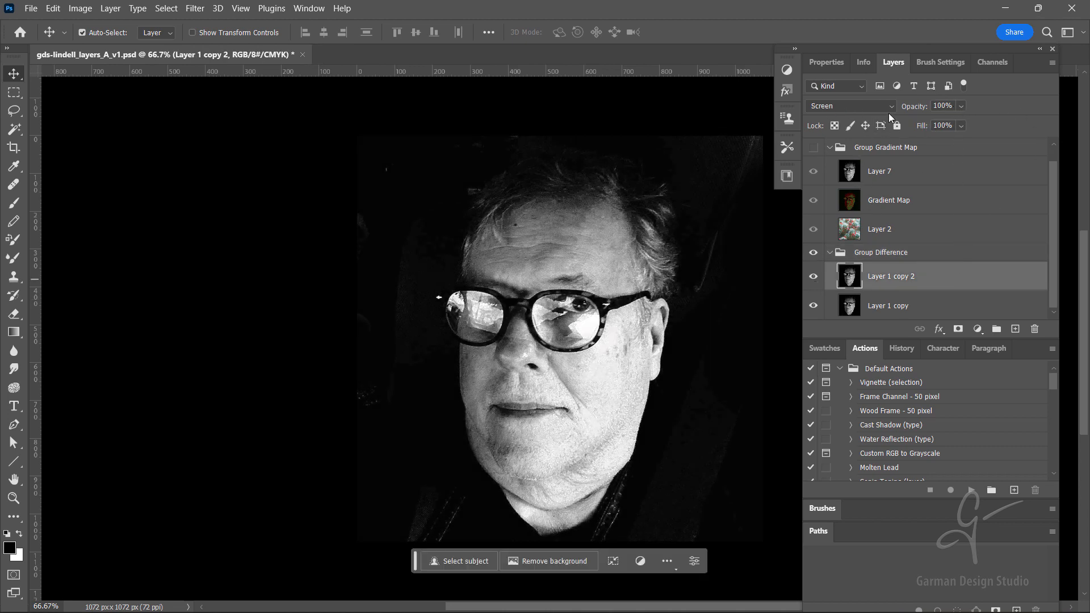
left_click(890, 106)
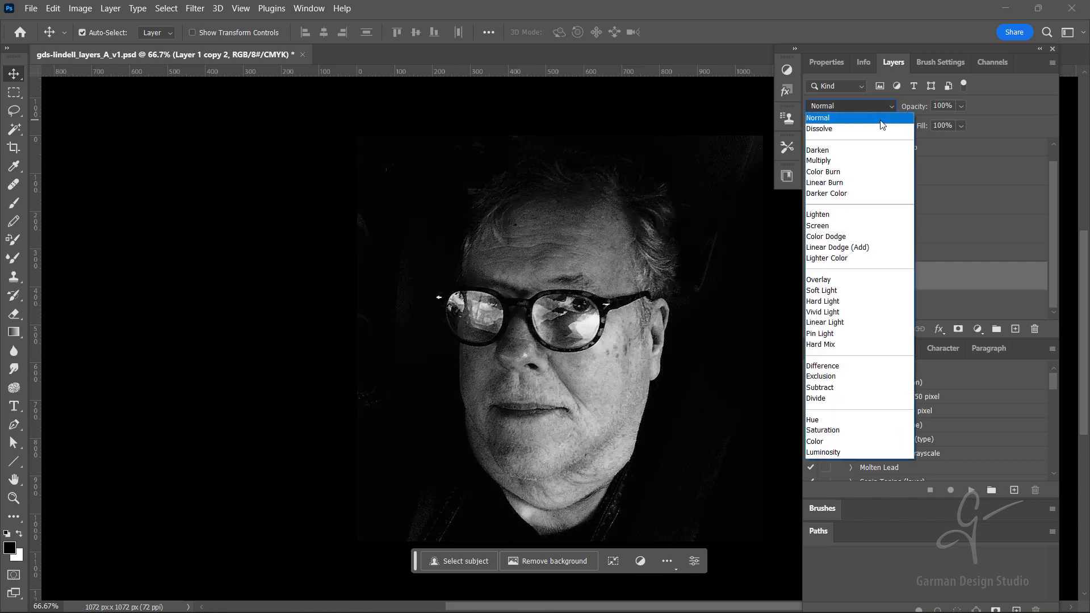
left_click(835, 116)
left_click(922, 308)
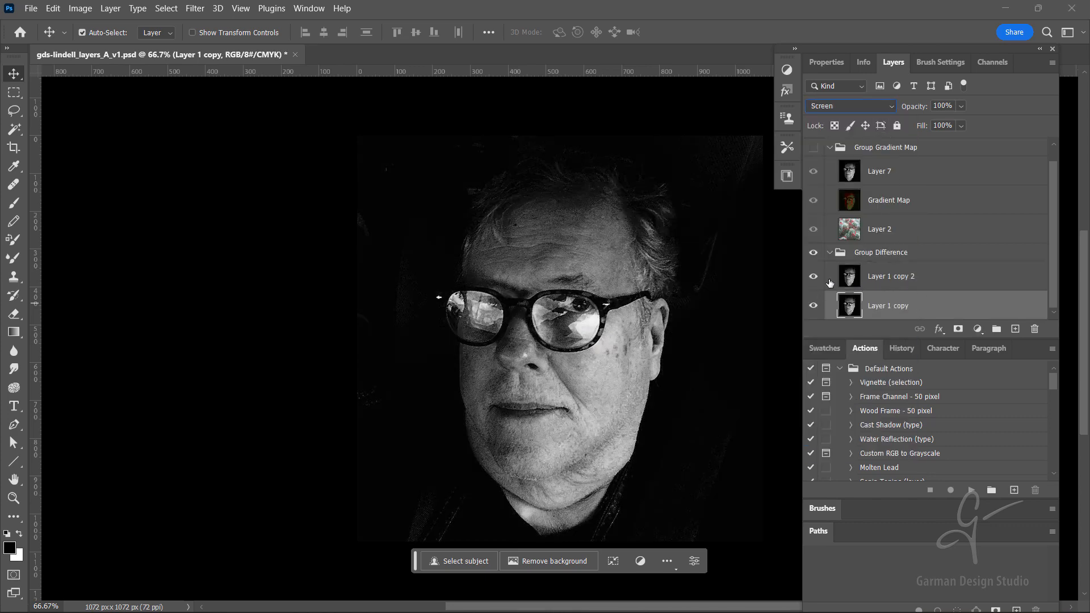
left_click(895, 107)
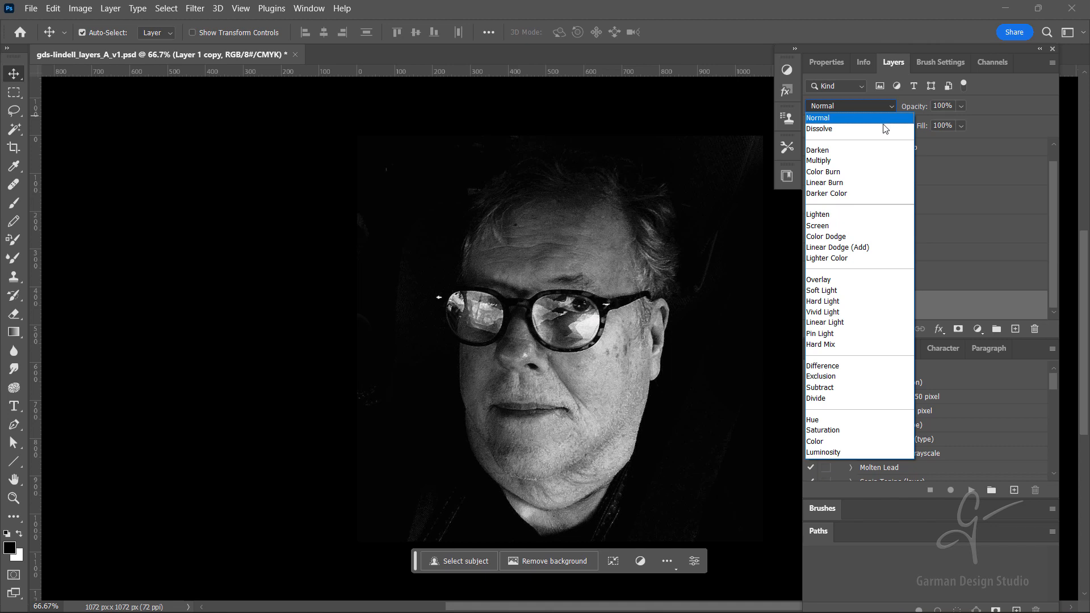
left_click(877, 118)
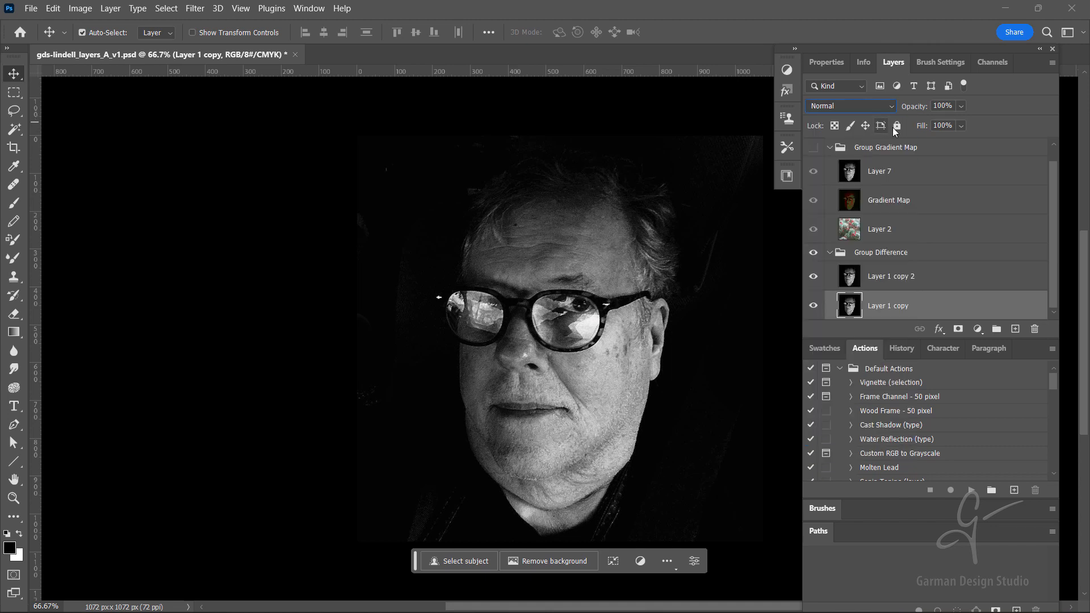
Step: Set the blend mode of Layer 1 copy 2 to Difference
left_click(897, 282)
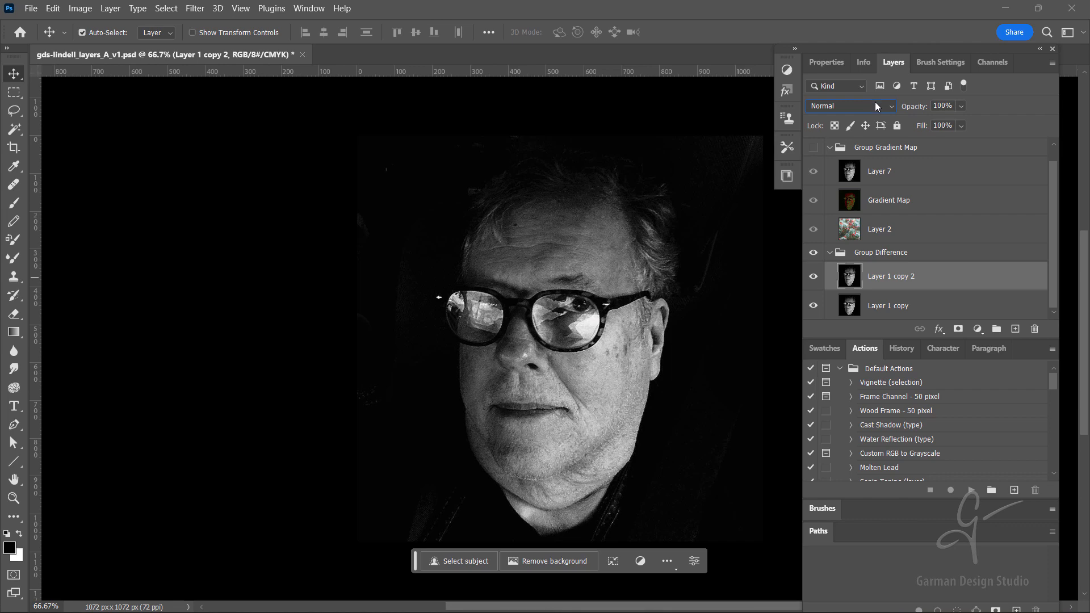
left_click(875, 103)
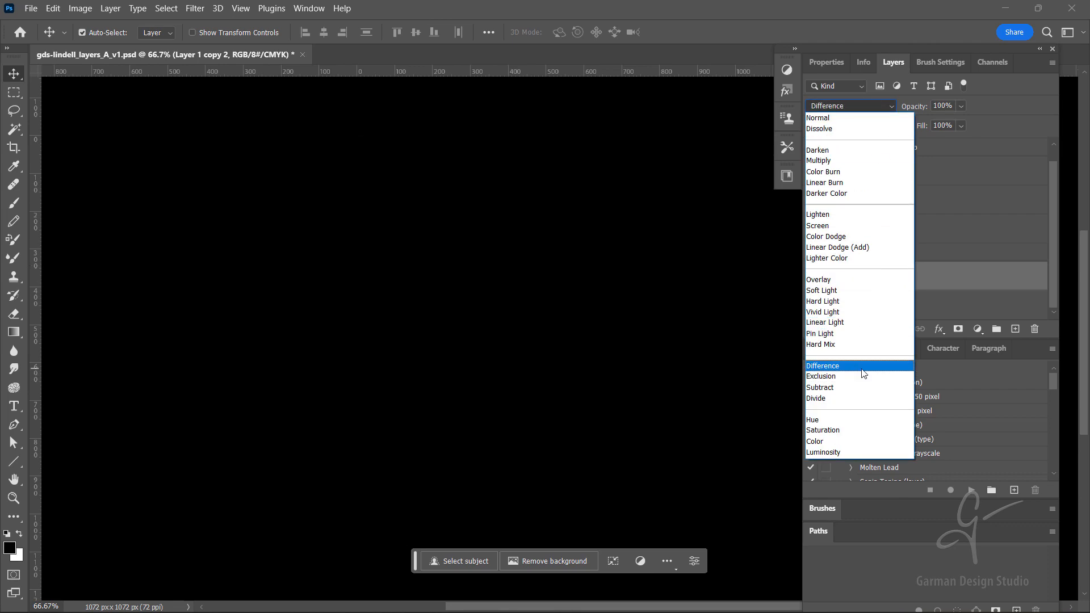
left_click(861, 366)
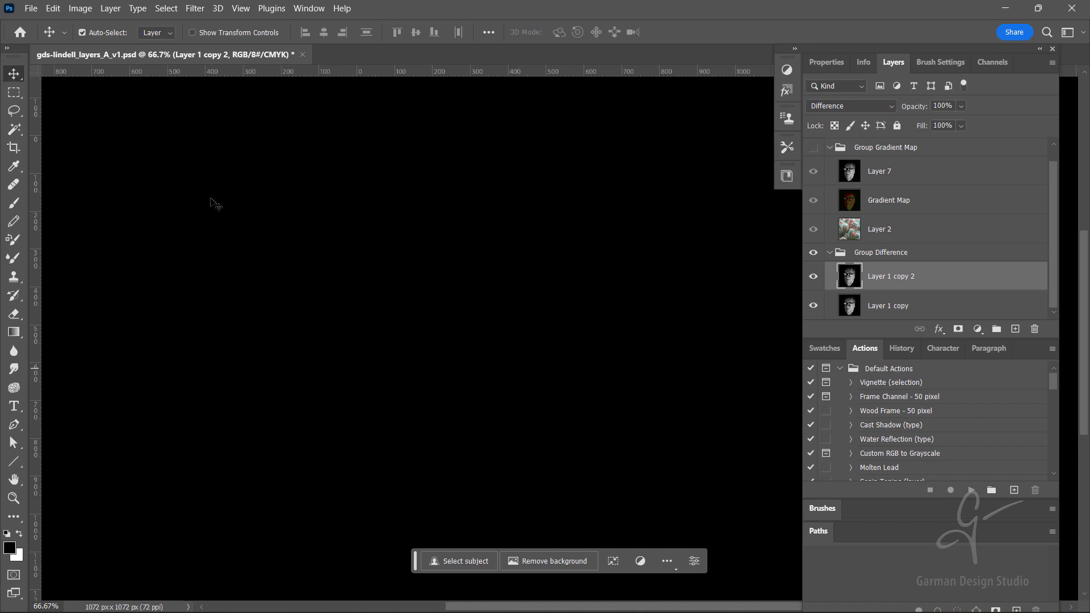
Step: Nudge Layer 1 copy 2 a few pixels right and slightly back left to offset it from Layer 1 copy
key("Right")
key("Right")
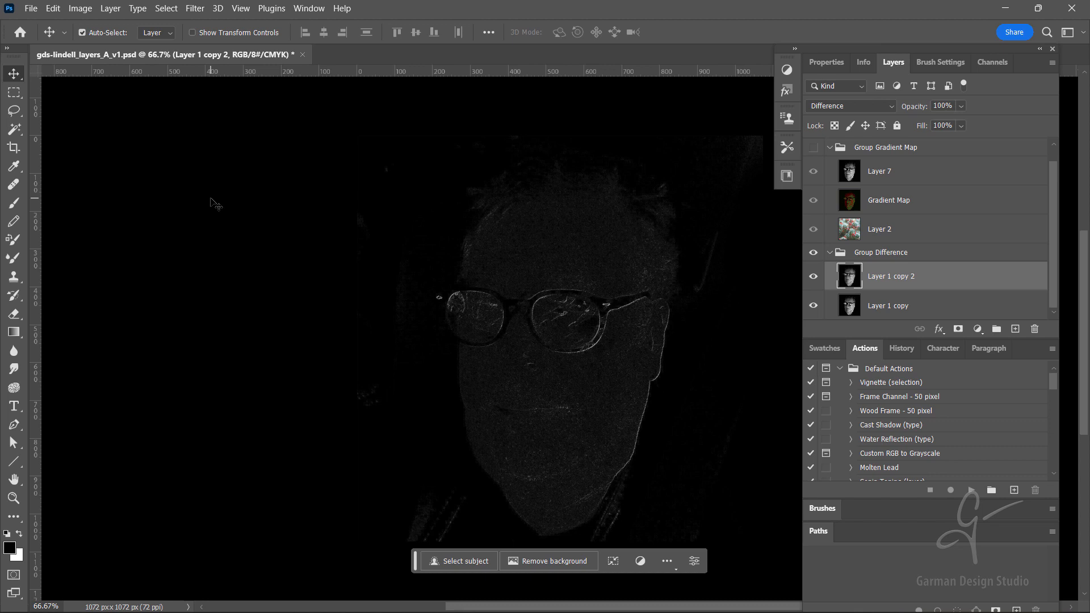
key("Right")
key("Right")
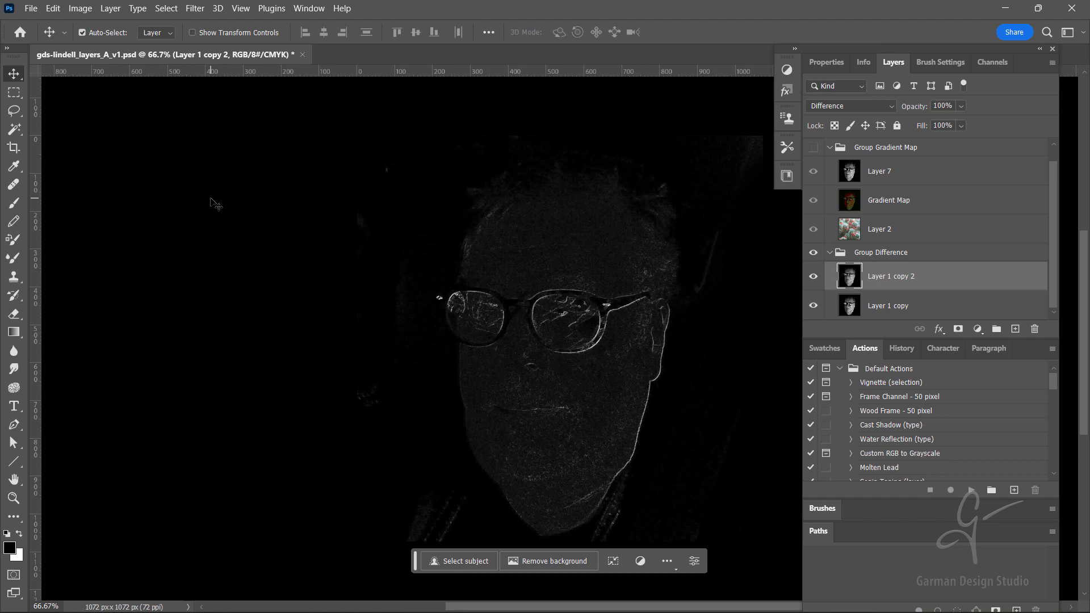
key("Left")
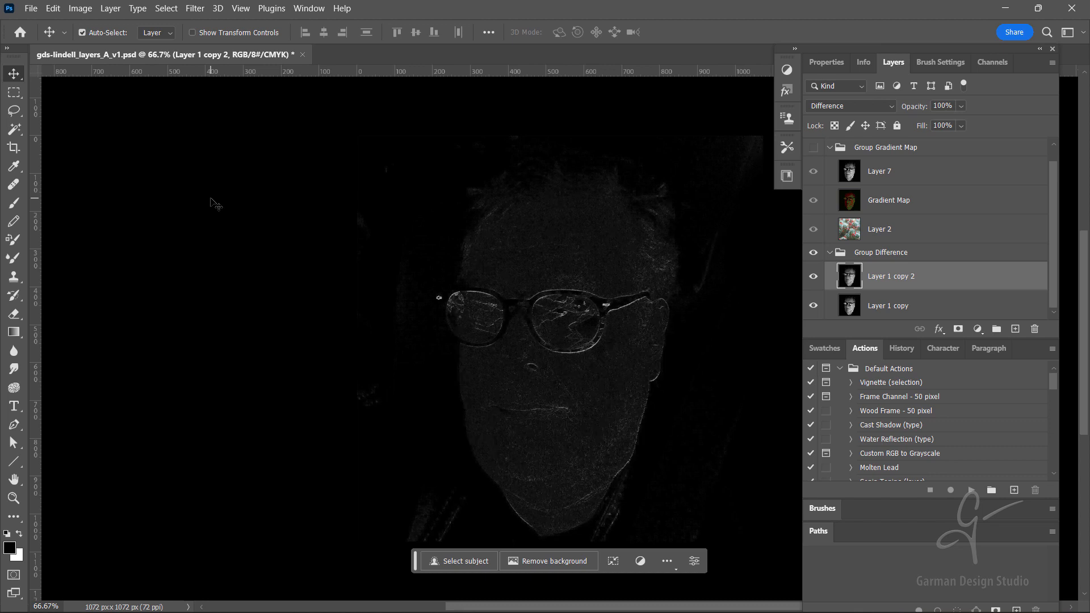
Step: Nudge Layer 1 copy 2 slightly up and left to vary its offset from Layer 1 copy
key("Up")
key("Left")
key("Up")
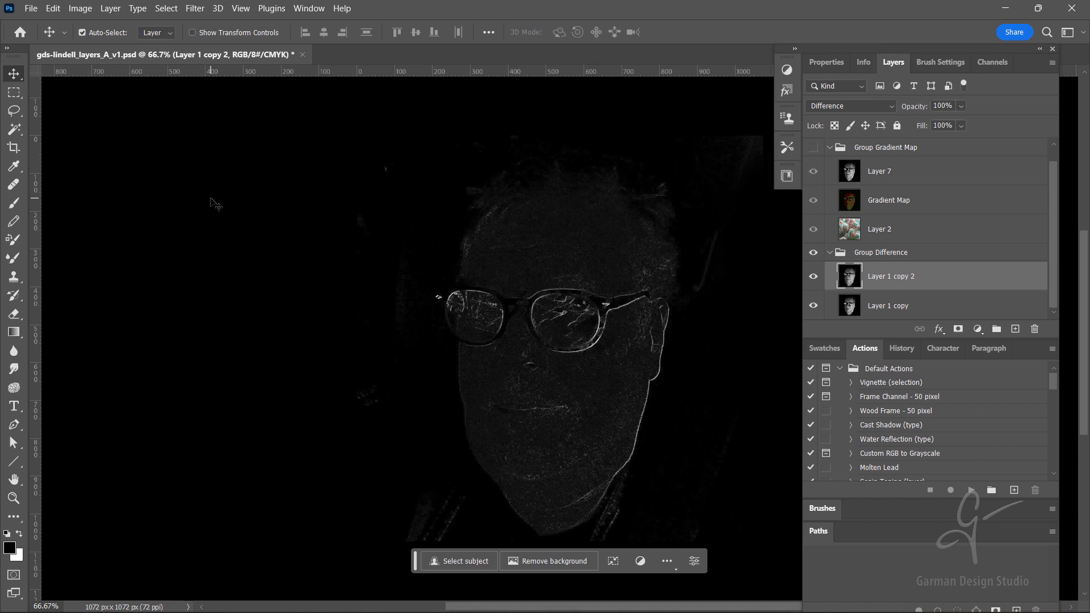
Step: Lower the fill of Layer 1 copy 2 to 80%
left_click(961, 126)
mouse_move(960, 143)
left_mouse_down()
mouse_move(945, 145)
mouse_move(958, 147)
left_mouse_up()
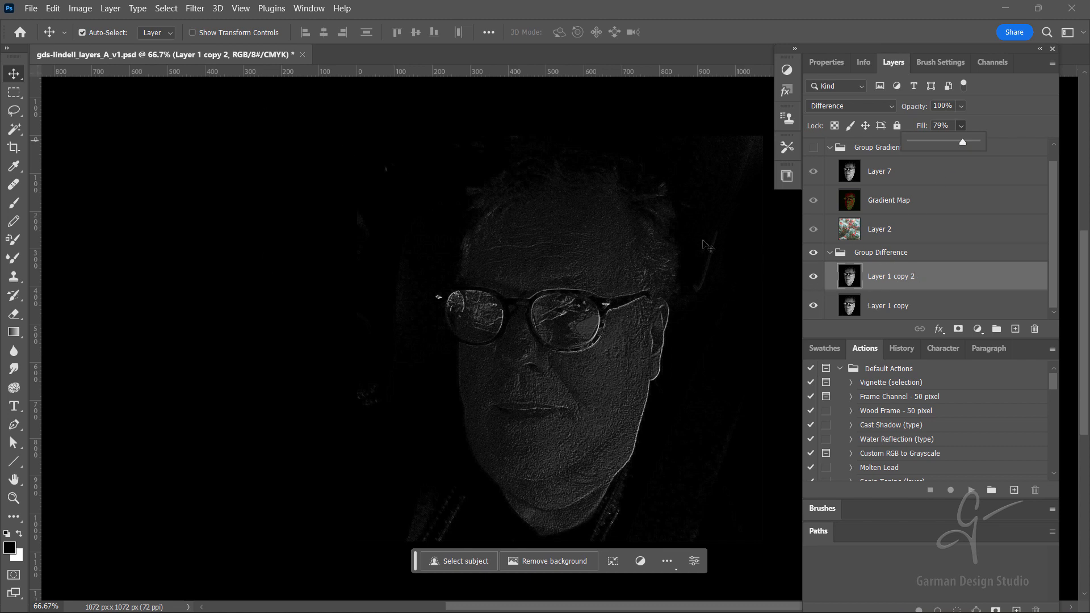
key("Up")
key("Up")
key("Return")
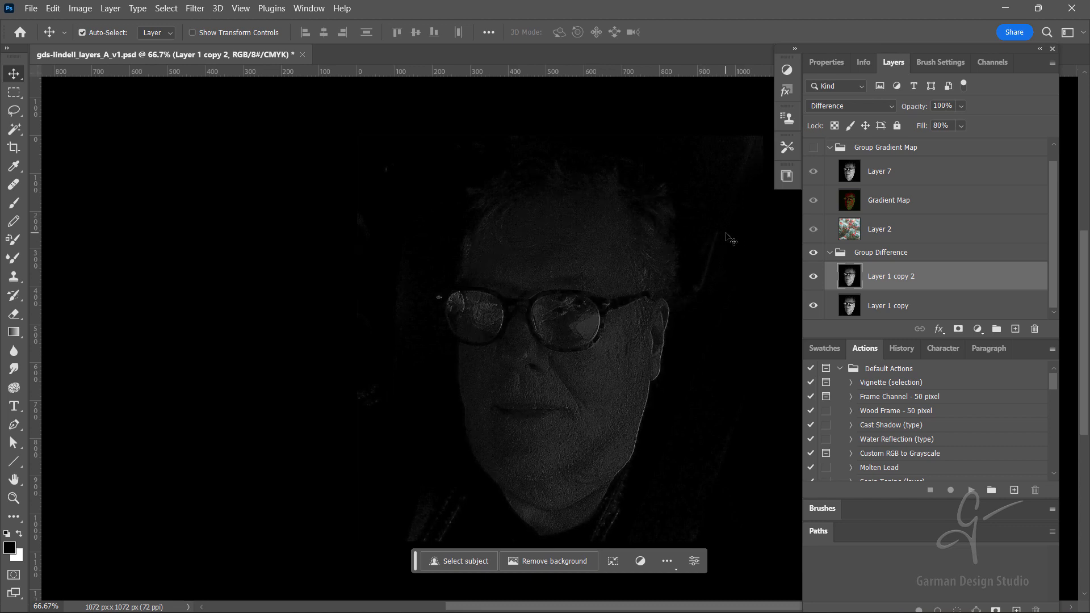
Step: Restore the fill of Layer 1 copy 2 to 100%
key("Up")
left_click(961, 126)
left_click_drag(979, 144, 1020, 135)
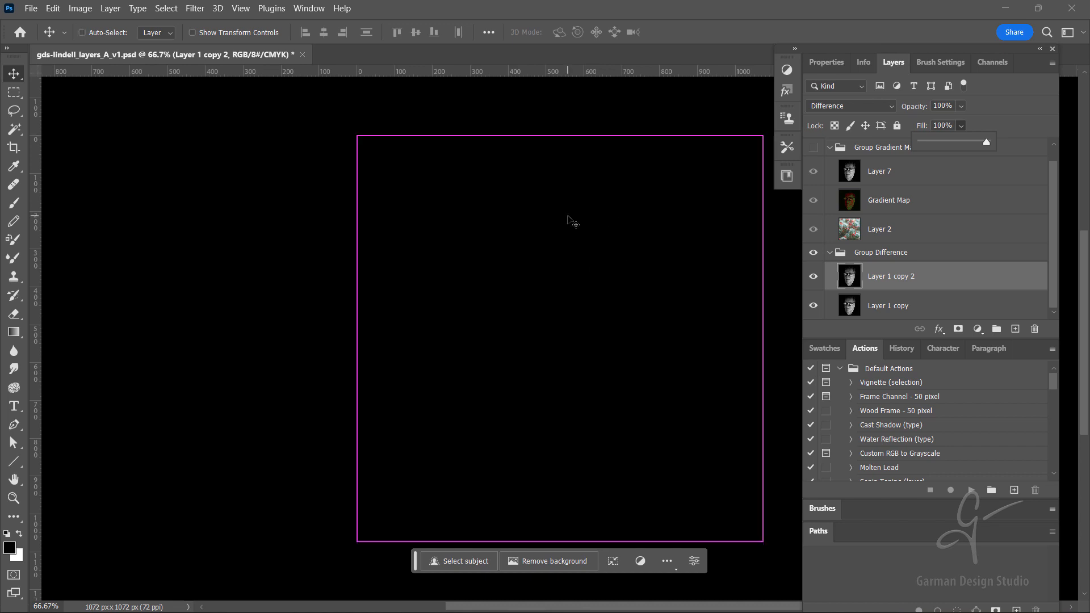
Step: Nudge Layer 1 copy 2 slightly out of alignment with Layer 1 copy and save the document
key("ctrl+alt+f")
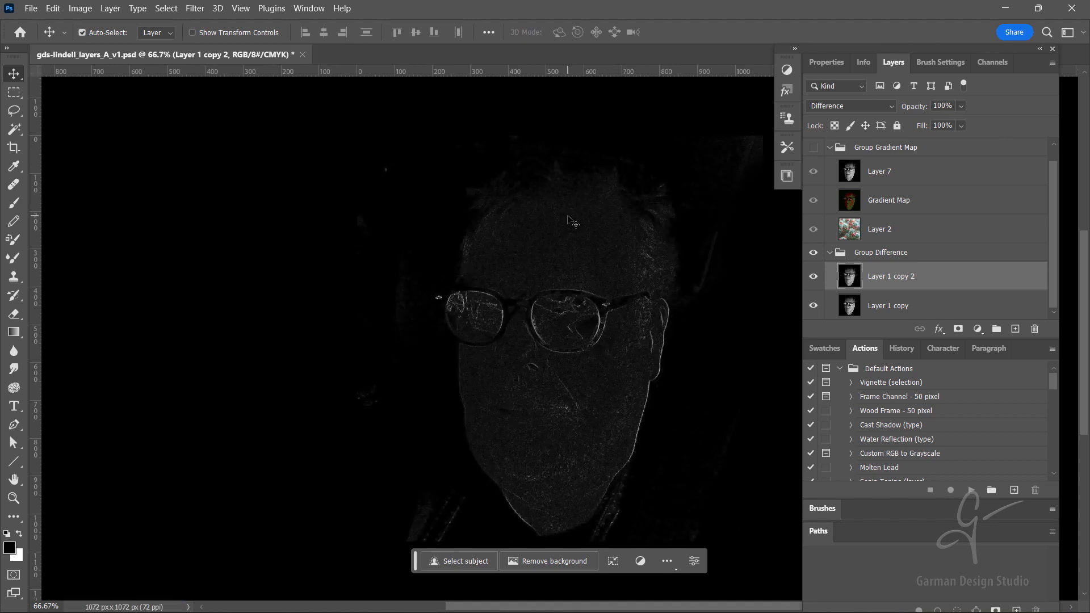
key("Down")
key("ctrl+s")
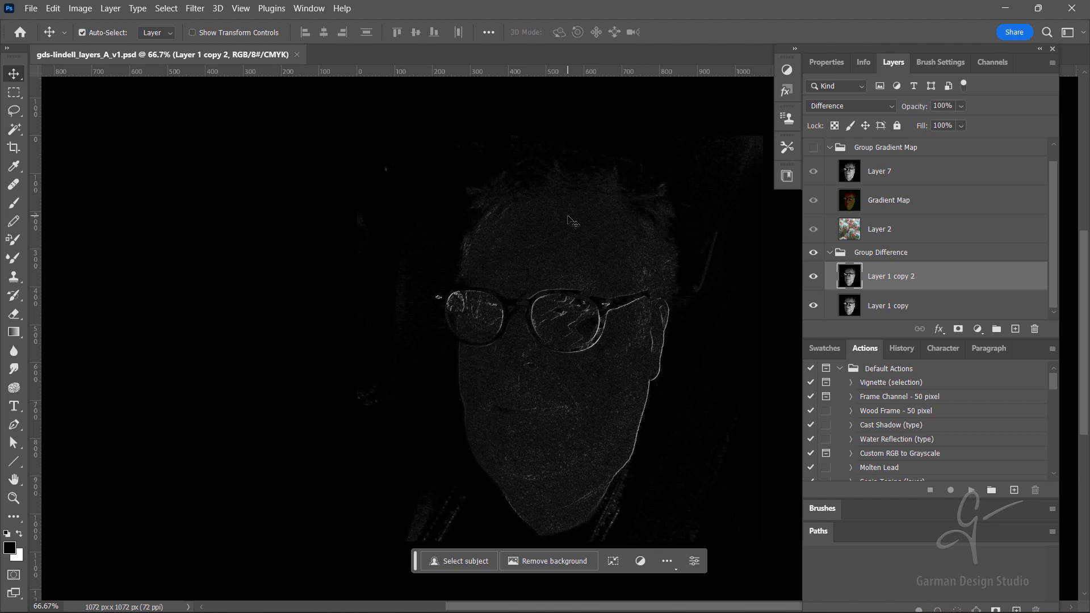
Step: Nudge Layer 1 copy 2 back into exact alignment with Layer 1 copy
key("Left")
key("Up")
key("Left")
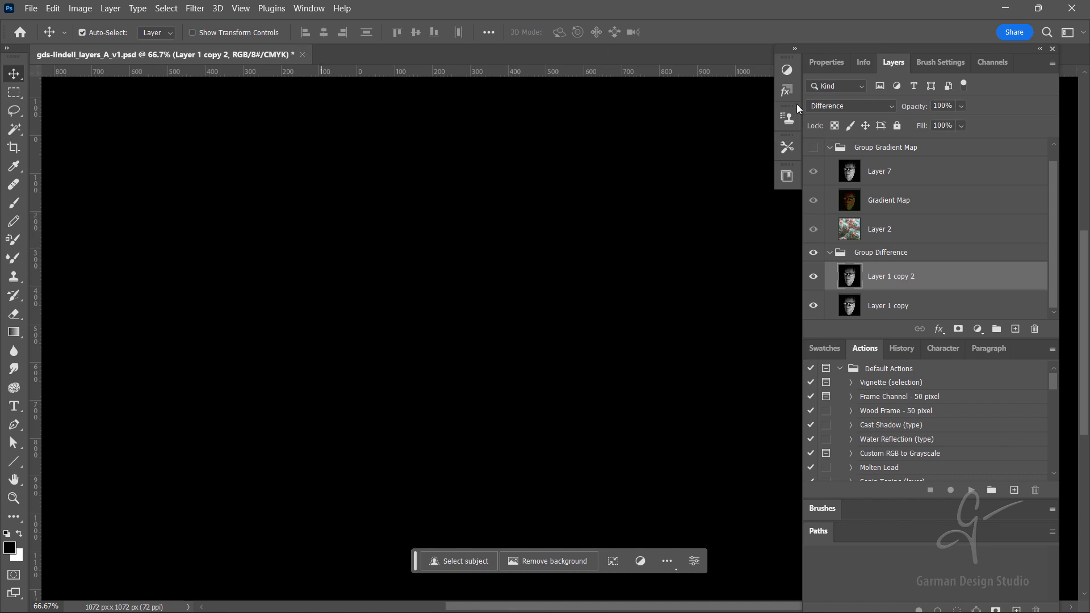
Step: Open the Filter Gallery for Layer 1 copy 2 and show its Artistic filters
left_click(271, 11)
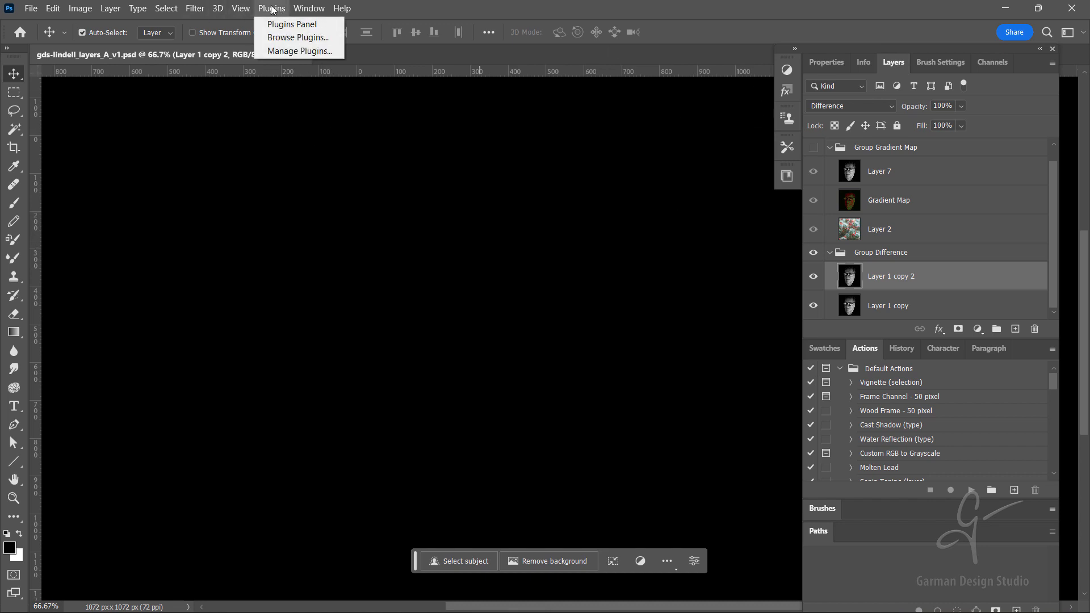
key("Escape")
left_click(199, 10)
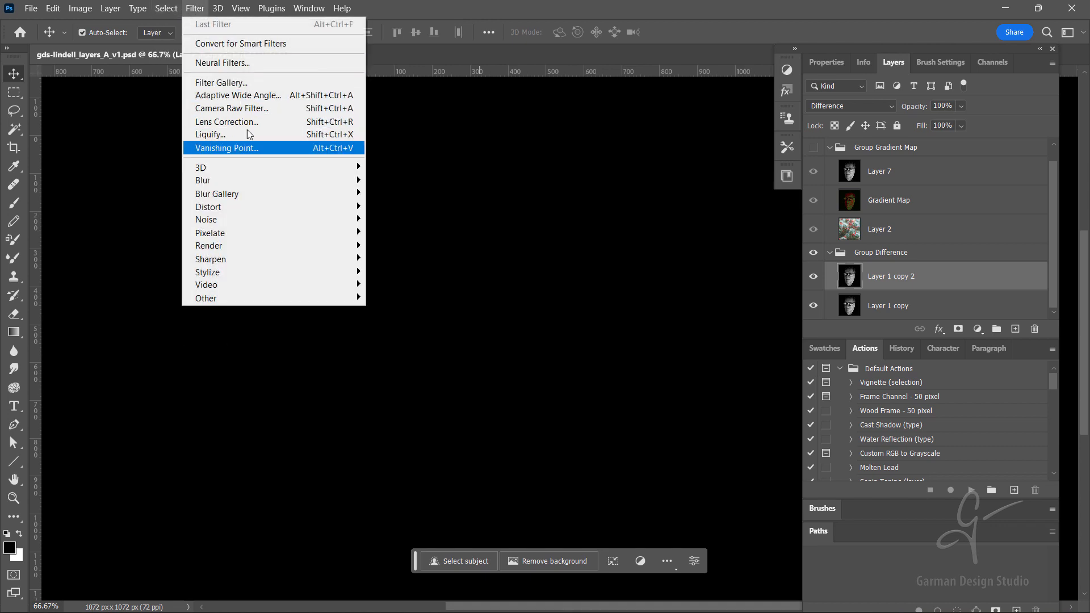
left_click(256, 84)
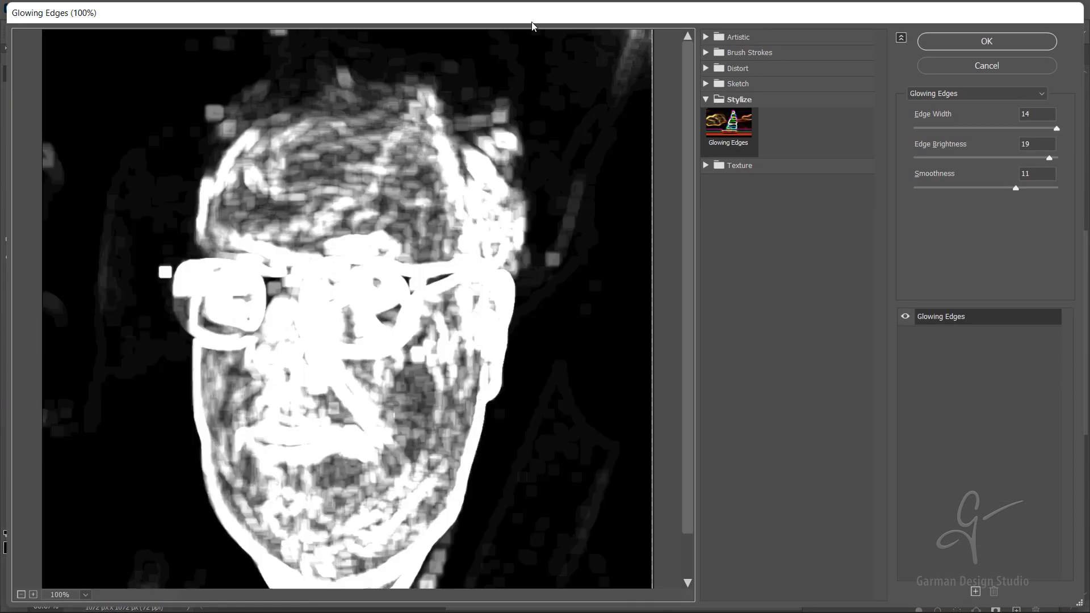
left_click(705, 38)
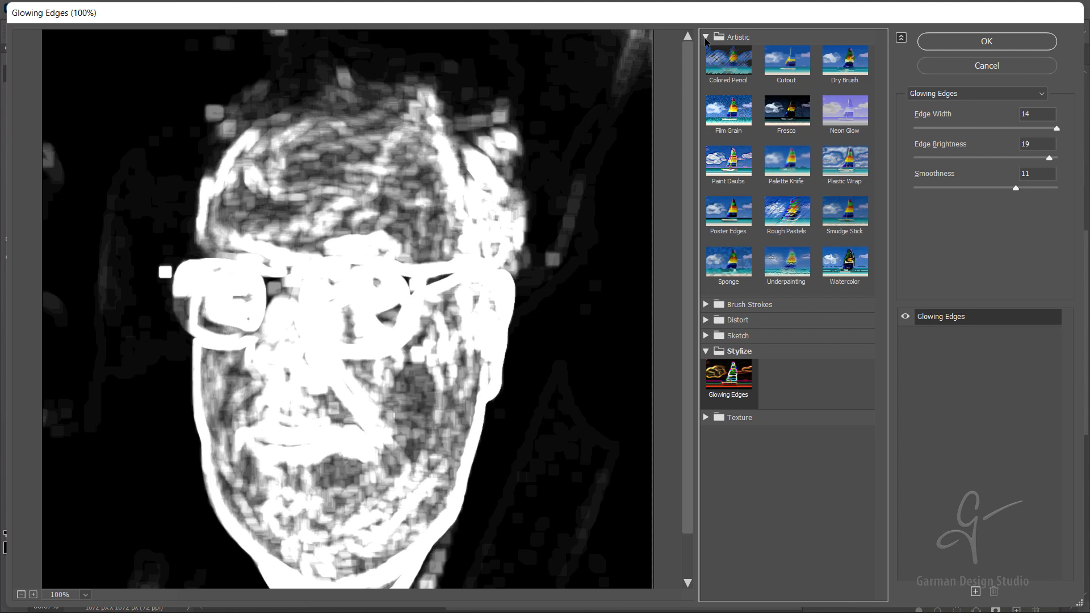
Step: Try Colored Pencil with Stroke Pressure 4 and Paper Brightness 14, and Cutout with Edge Simplicity 2 and Edge Fidelity 1
left_click(747, 64)
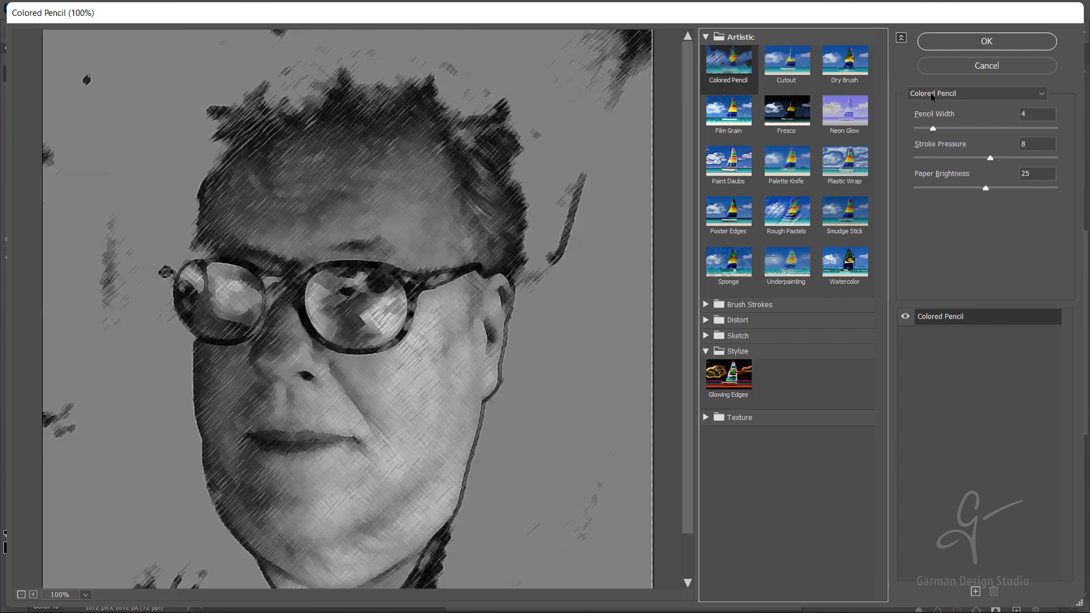
mouse_move(985, 188)
left_mouse_down()
mouse_move(954, 188)
mouse_move(952, 159)
left_mouse_up()
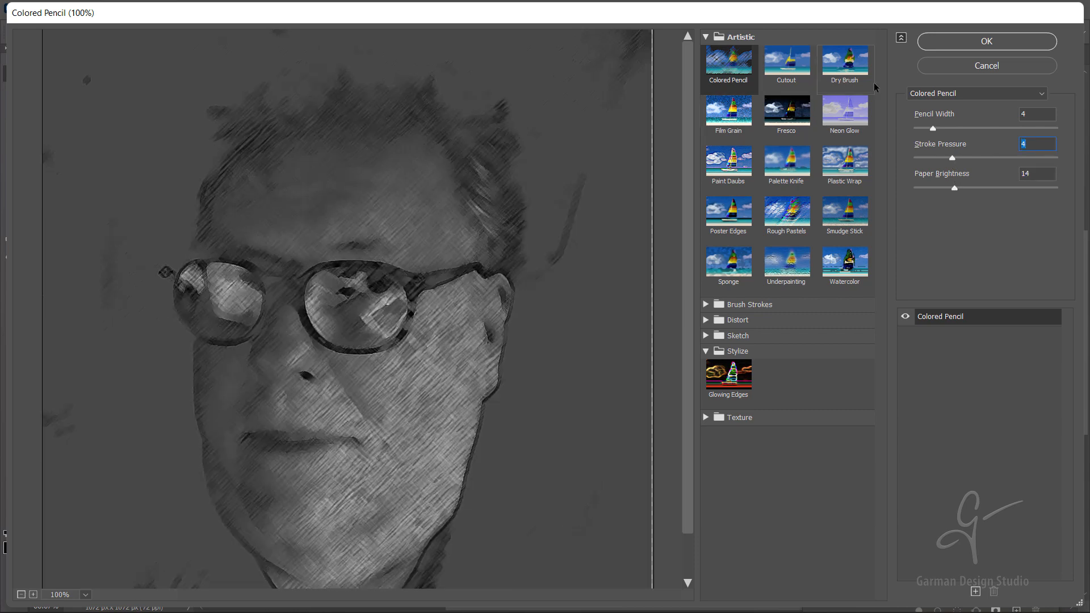
left_click(796, 66)
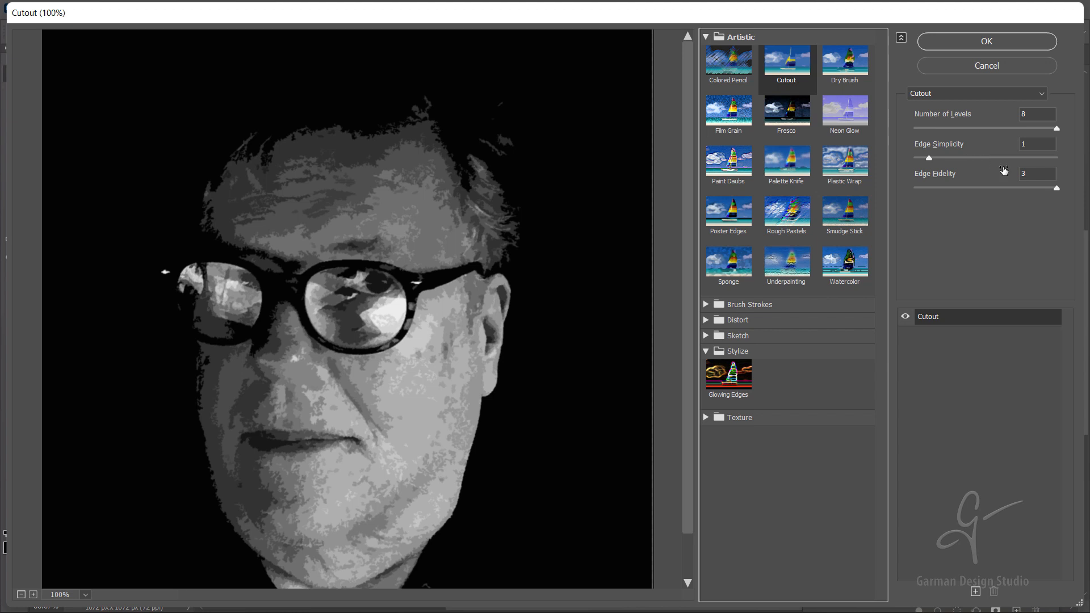
left_click_drag(992, 157, 1055, 157)
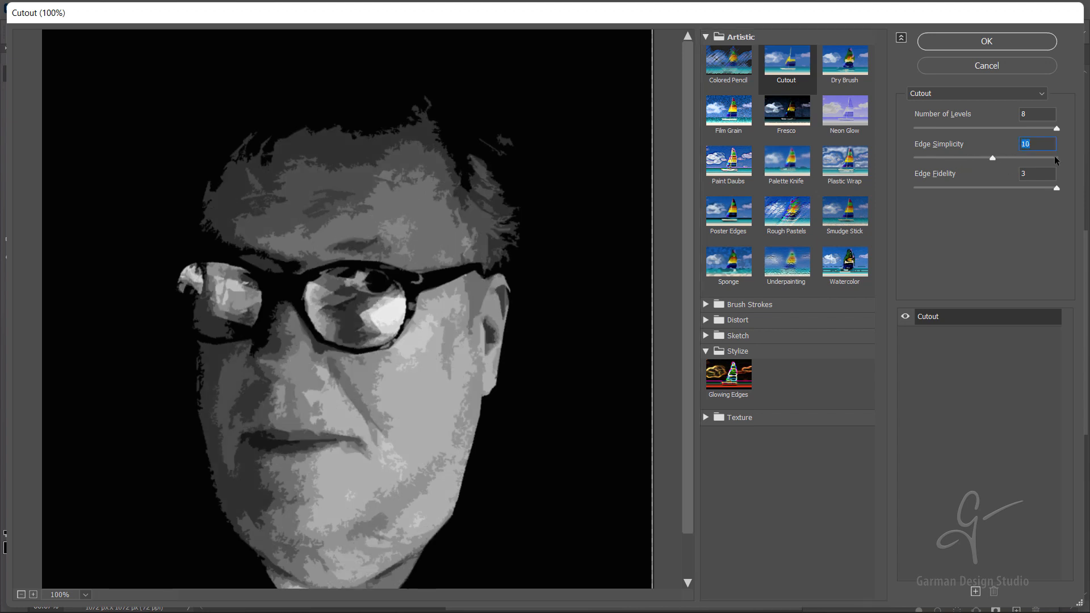
left_click(937, 157)
left_click(937, 187)
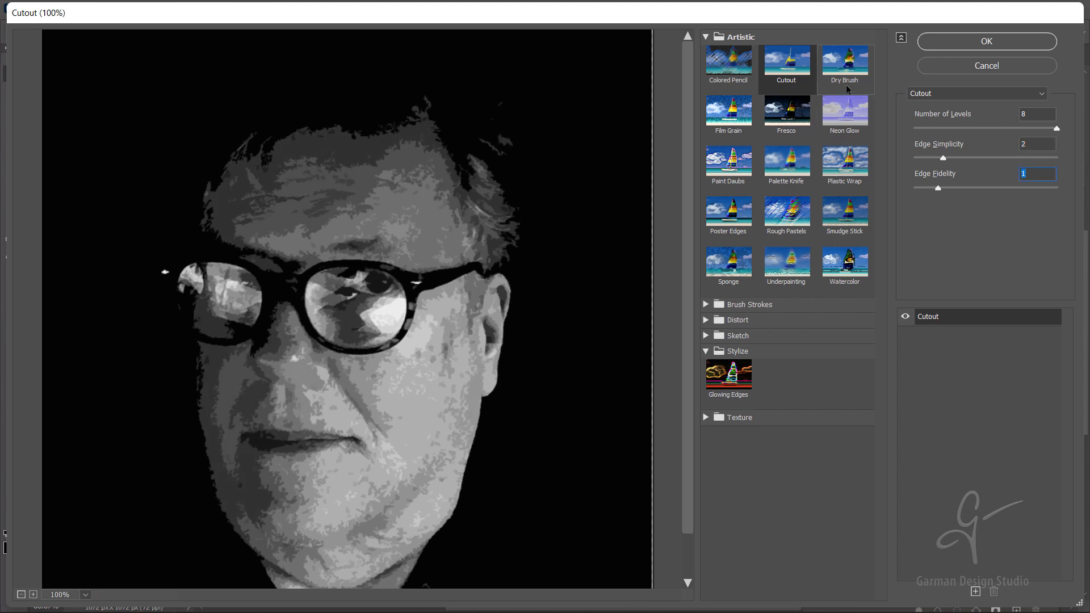
Step: Preview the Neon Glow and Palette Knife filters on the portrait
left_click(846, 114)
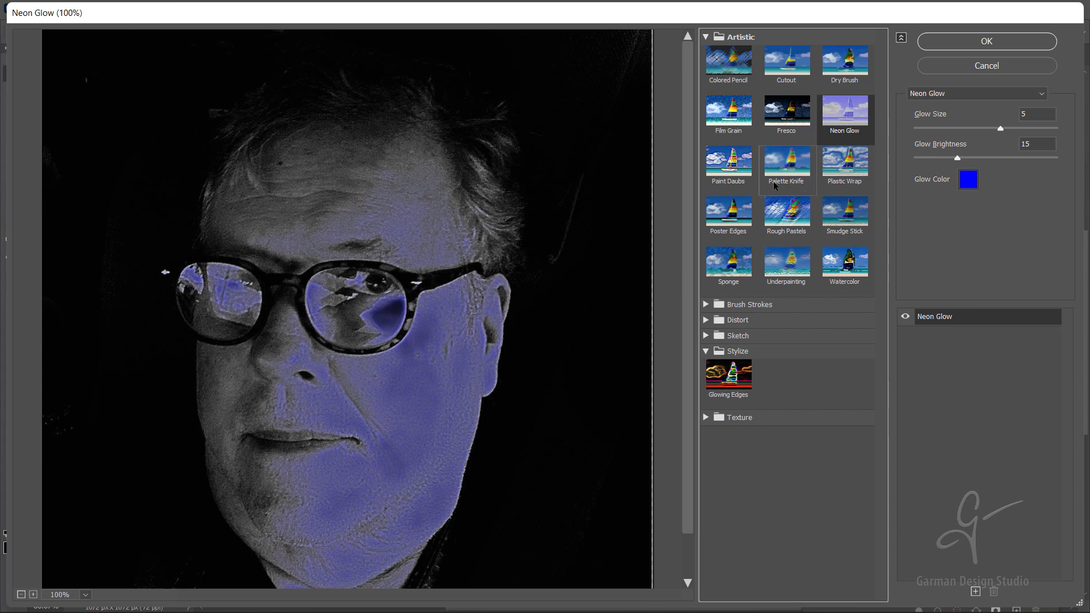
left_click(792, 169)
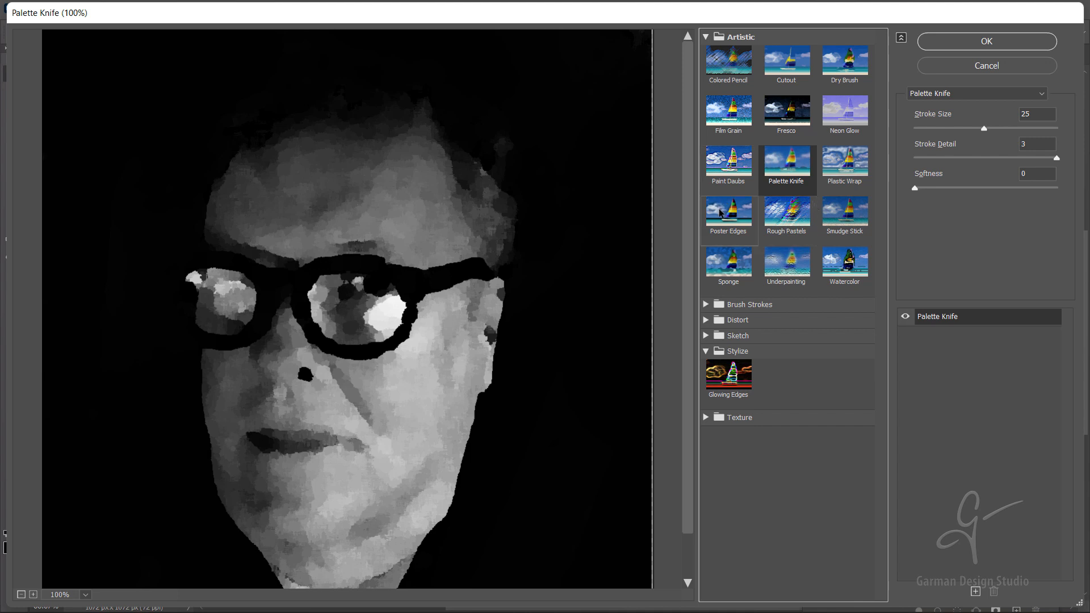
Step: Apply the Paint Daubs filter to Layer 1 copy 2 with Brush Size 3, Sharpness 2 and the Simple brush type
left_click(734, 169)
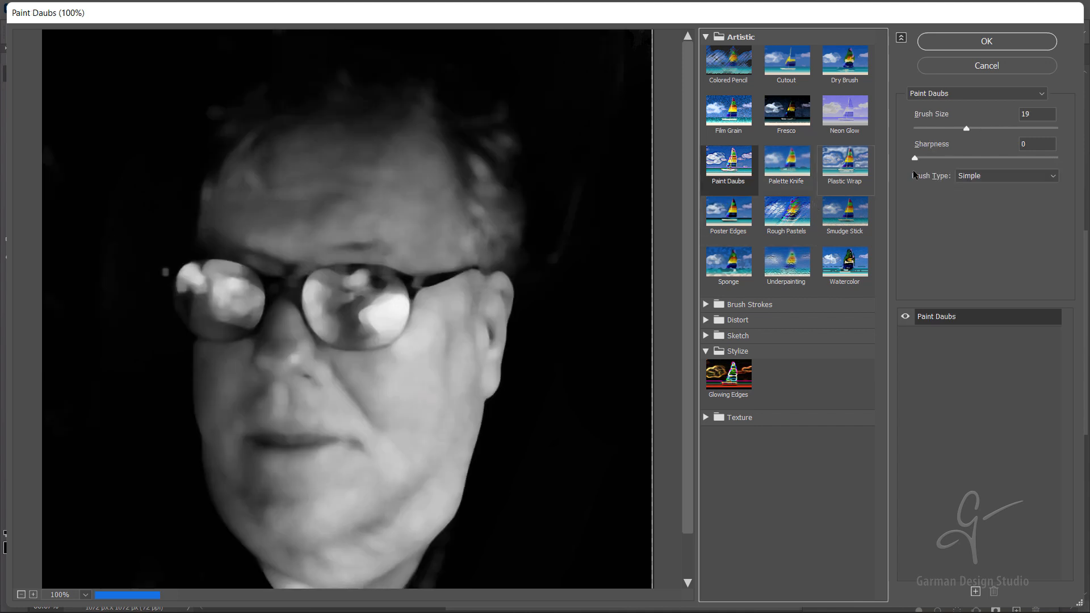
left_click(919, 128)
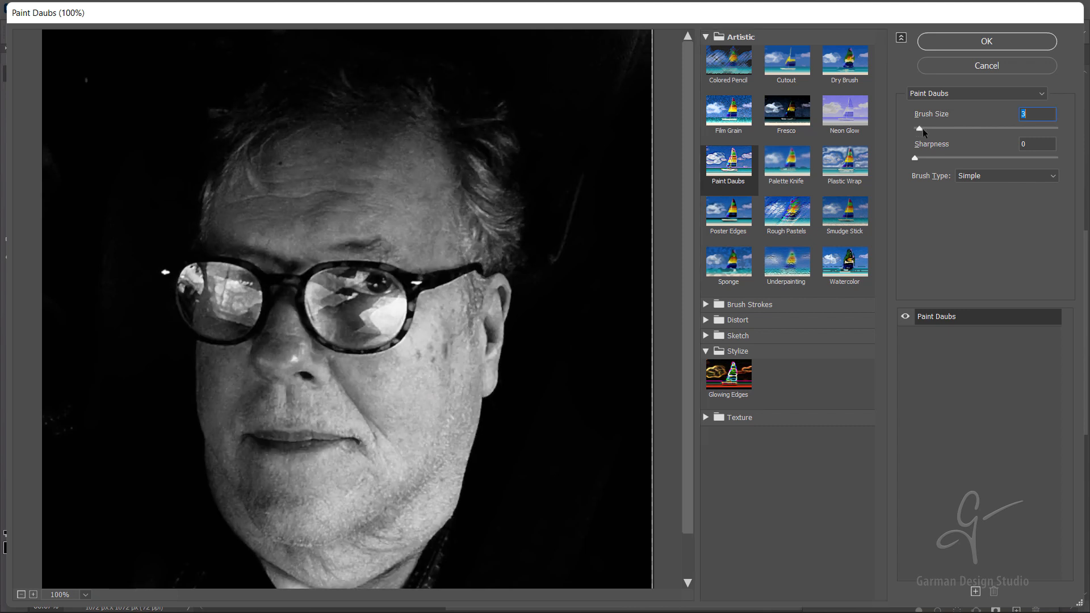
left_click(921, 158)
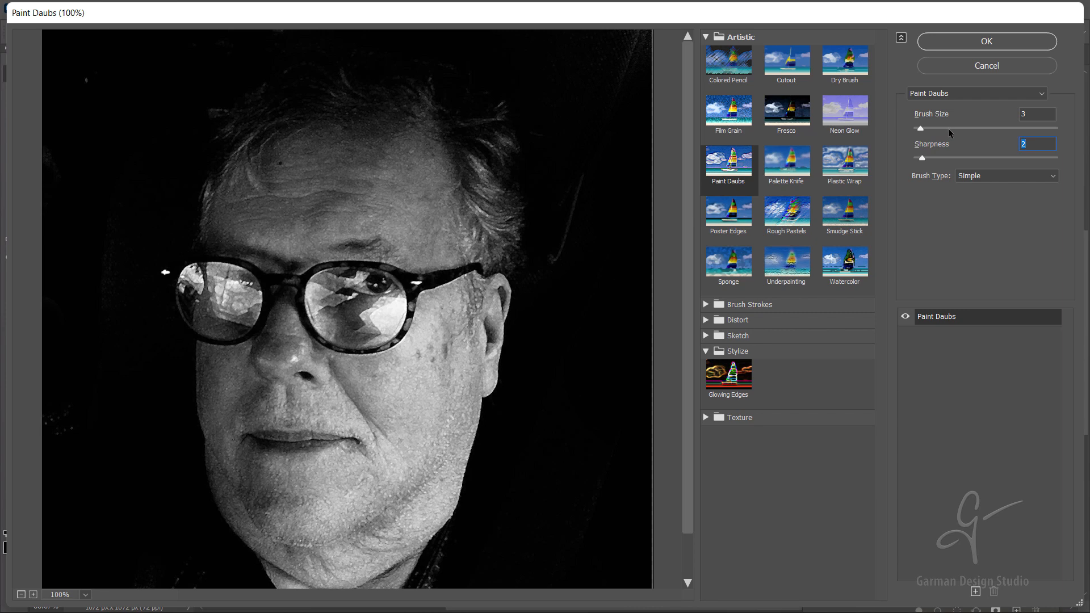
left_click(994, 41)
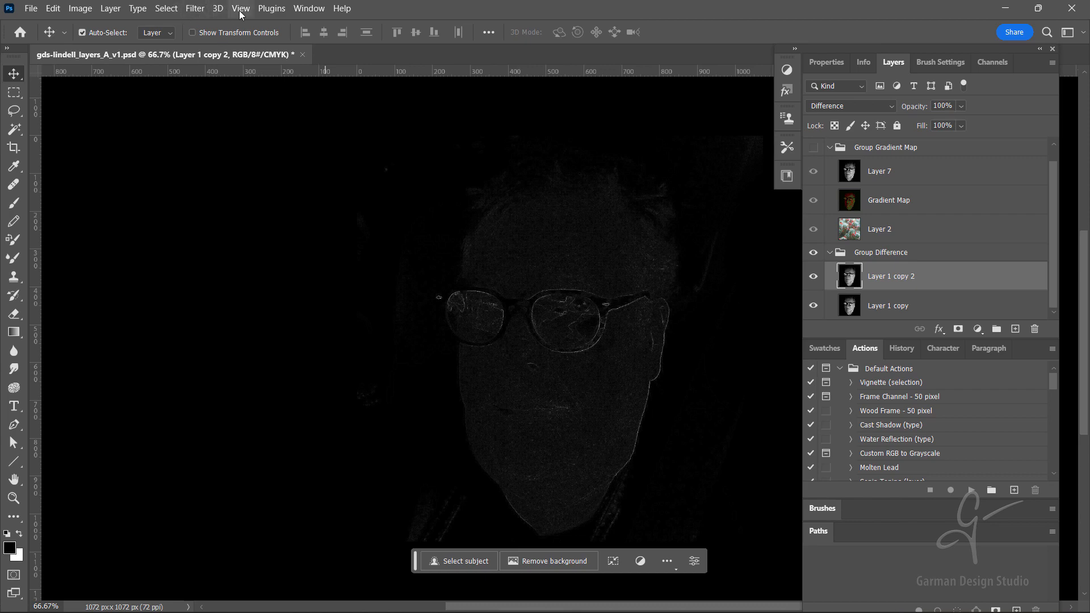
Step: Reapply the last Filter Gallery effect to Layer 1 copy 2 four more times
left_click(195, 8)
left_click(208, 22)
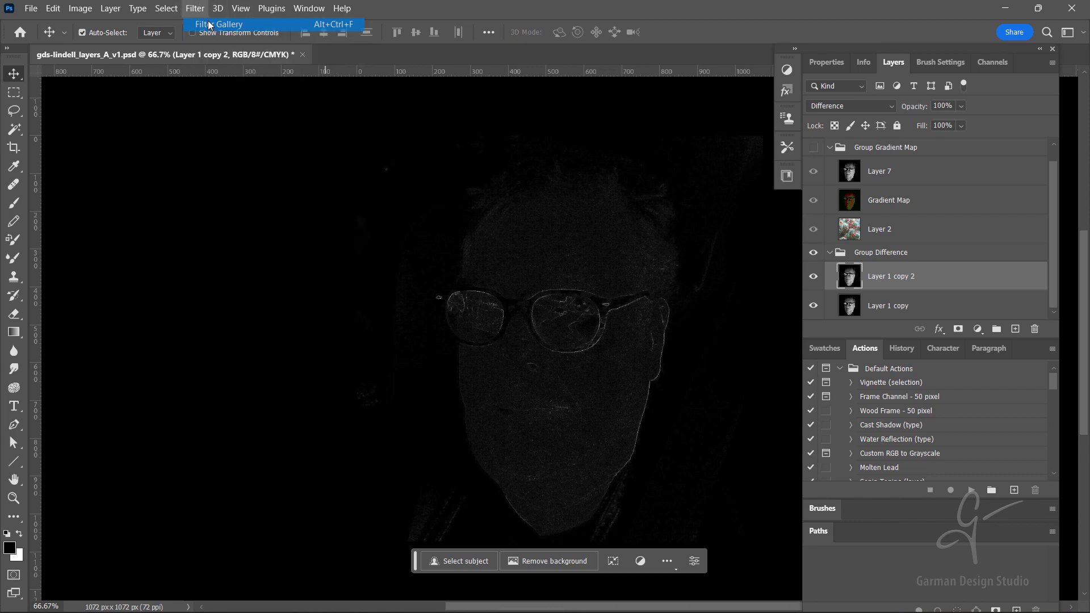
left_click(195, 8)
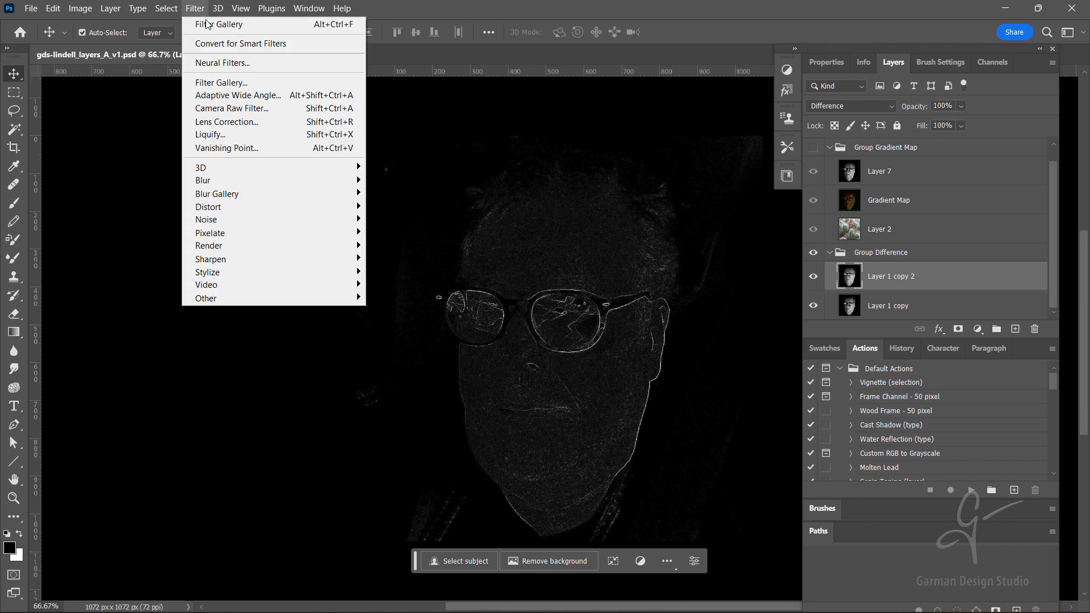
left_click(202, 23)
left_click(195, 8)
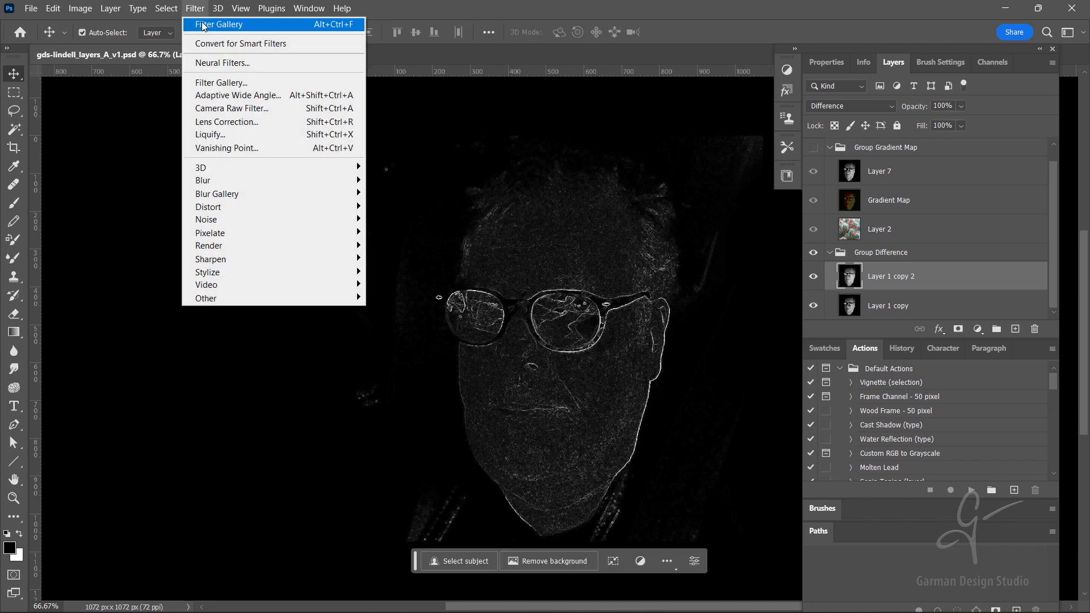
left_click(198, 23)
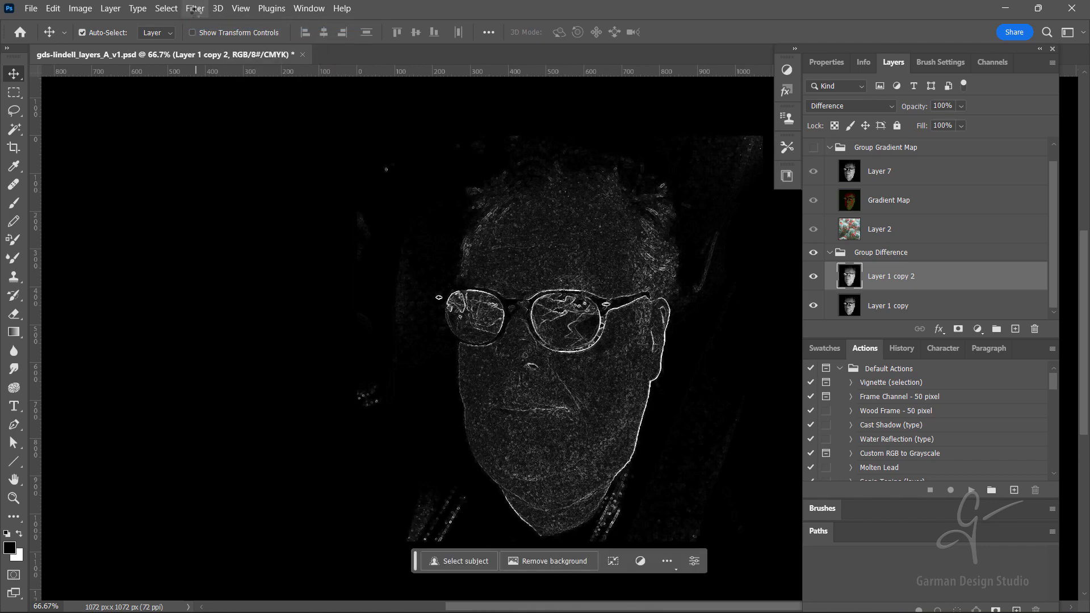
left_click(195, 8)
left_click(198, 23)
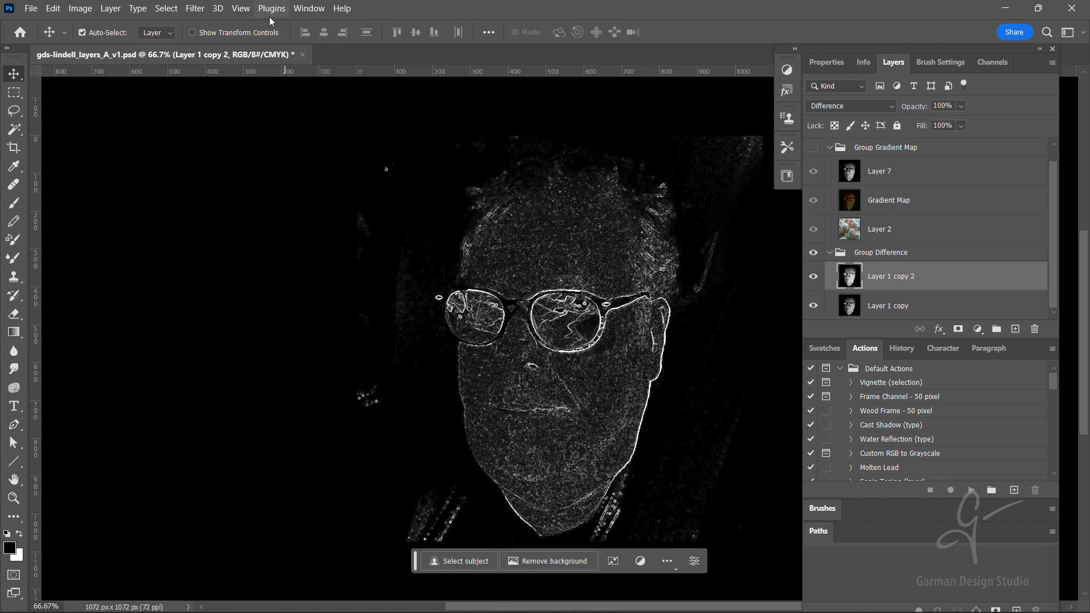
Step: Apply the Crystallize filter to Layer 1 copy 2 with a cell size of 10
left_click(194, 9)
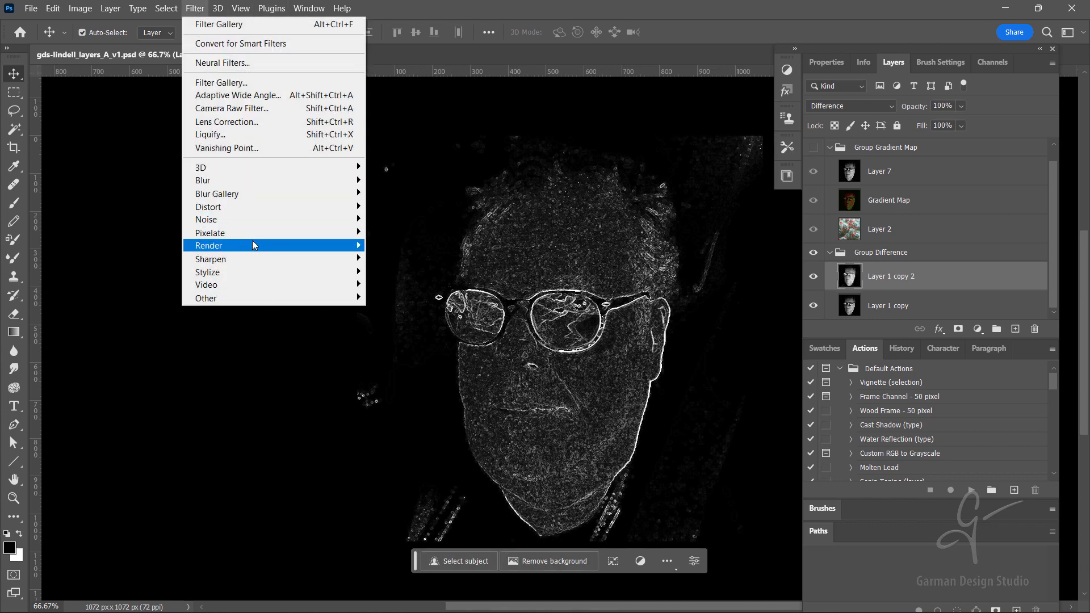
mouse_move(249, 232)
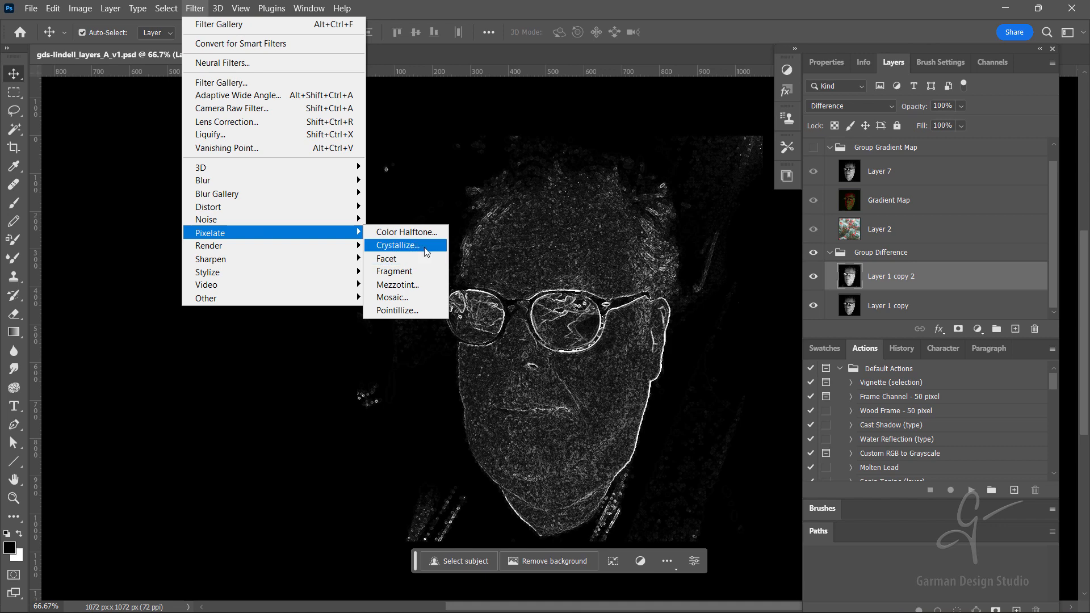
left_click(425, 245)
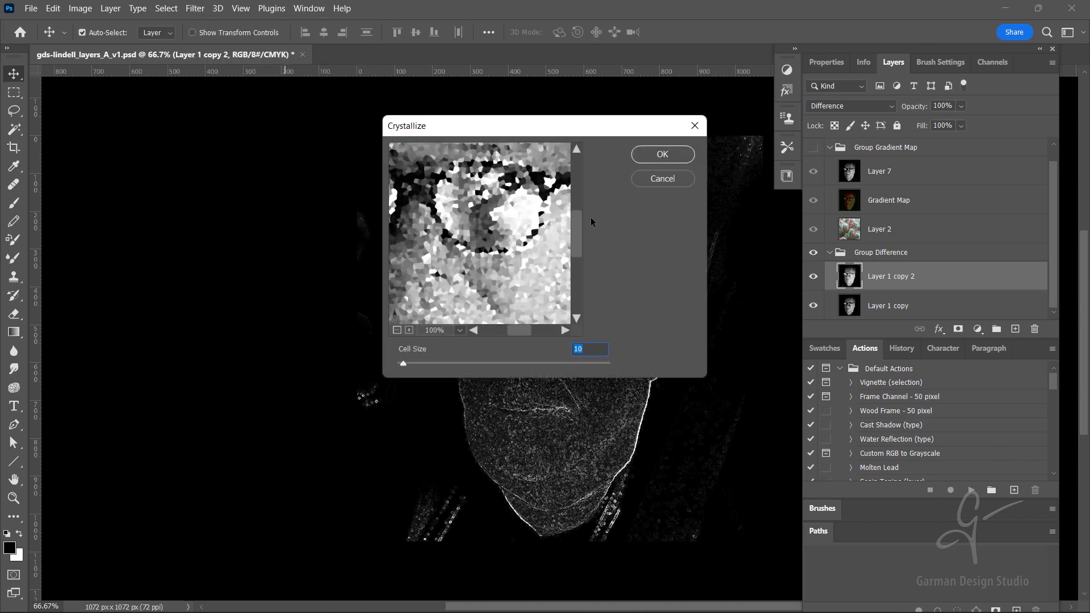
left_click(657, 156)
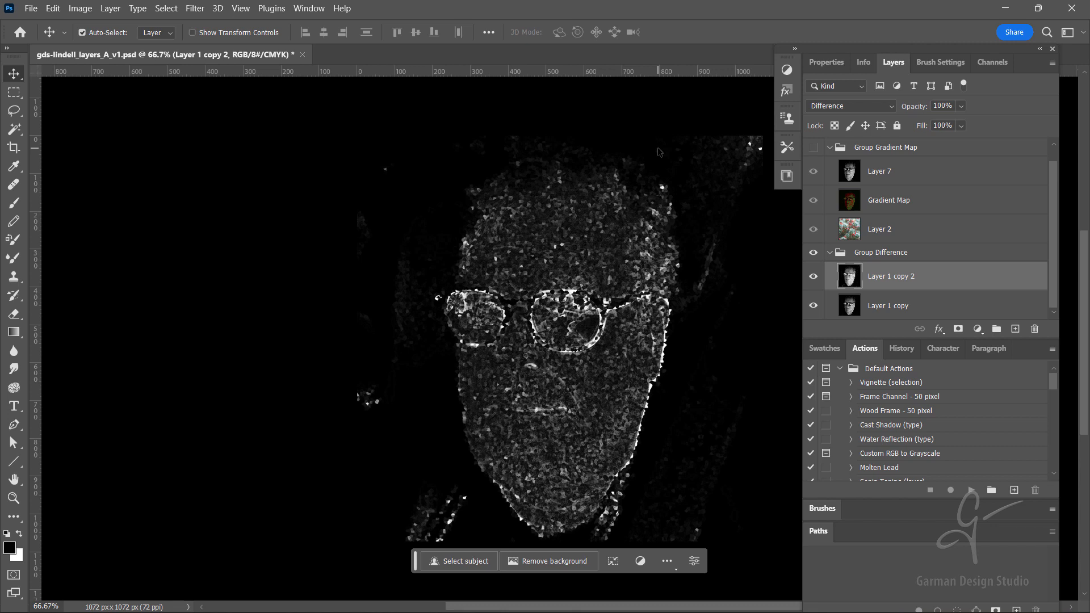
Step: Group Layer 1 copy 2 and Layer 1 copy together inside Group Difference
left_click(935, 306, "shift")
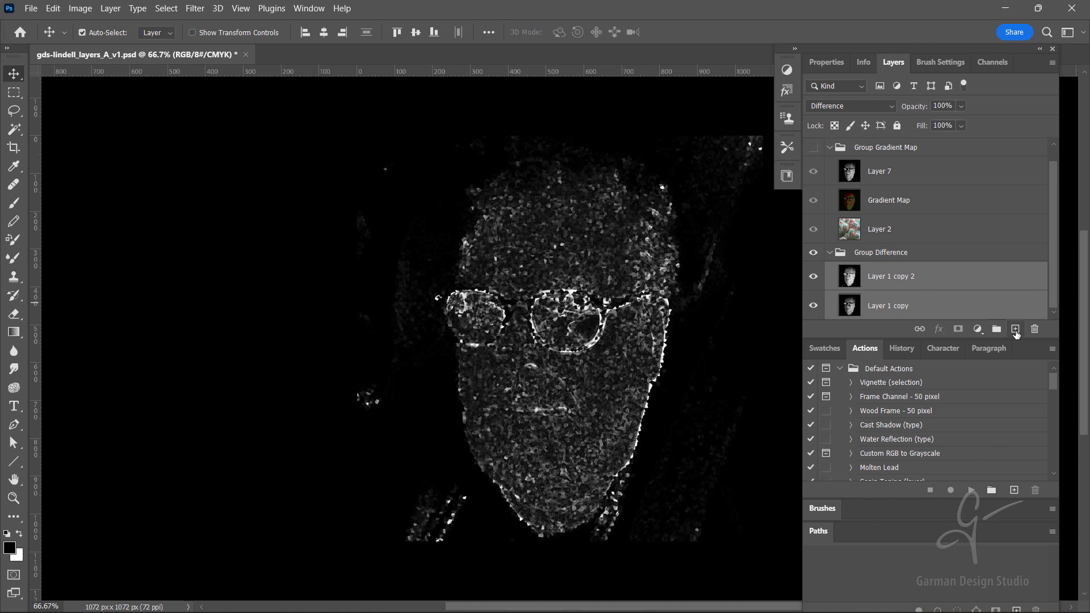
left_click(996, 329)
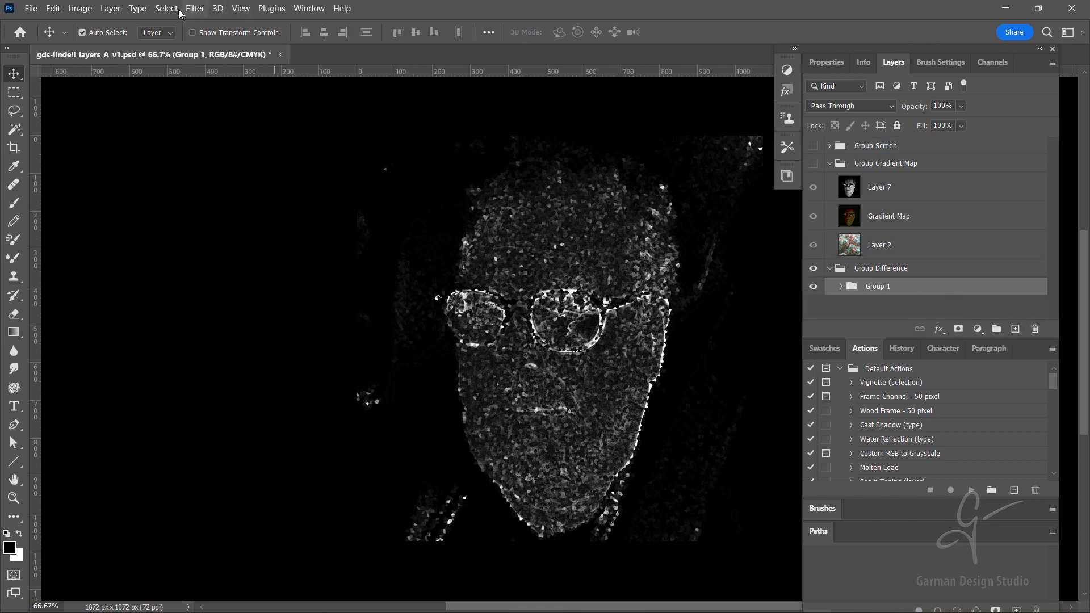
left_click(114, 8)
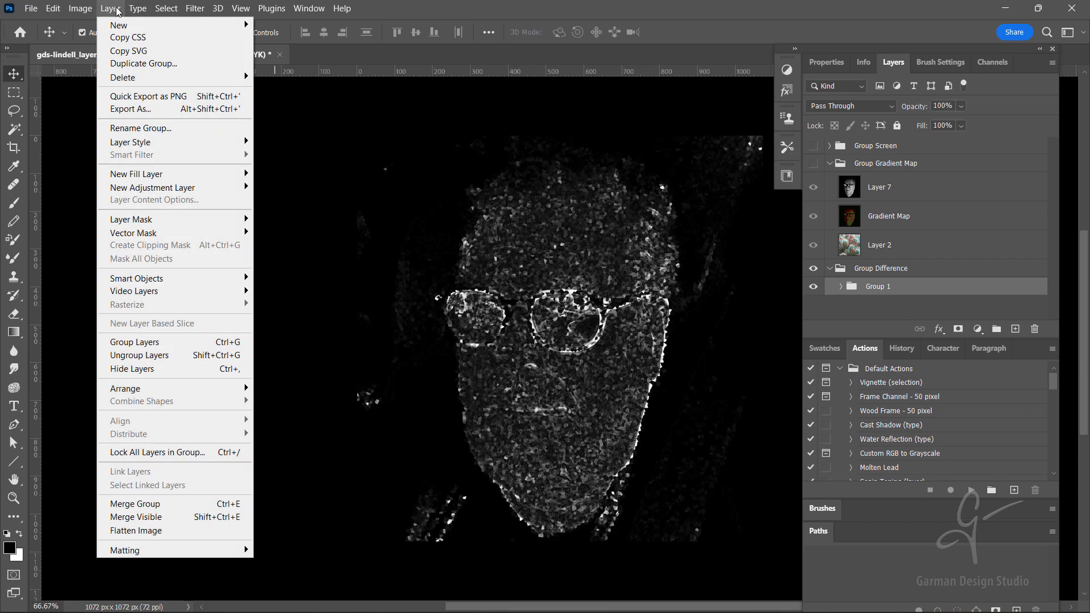
mouse_move(94, 7)
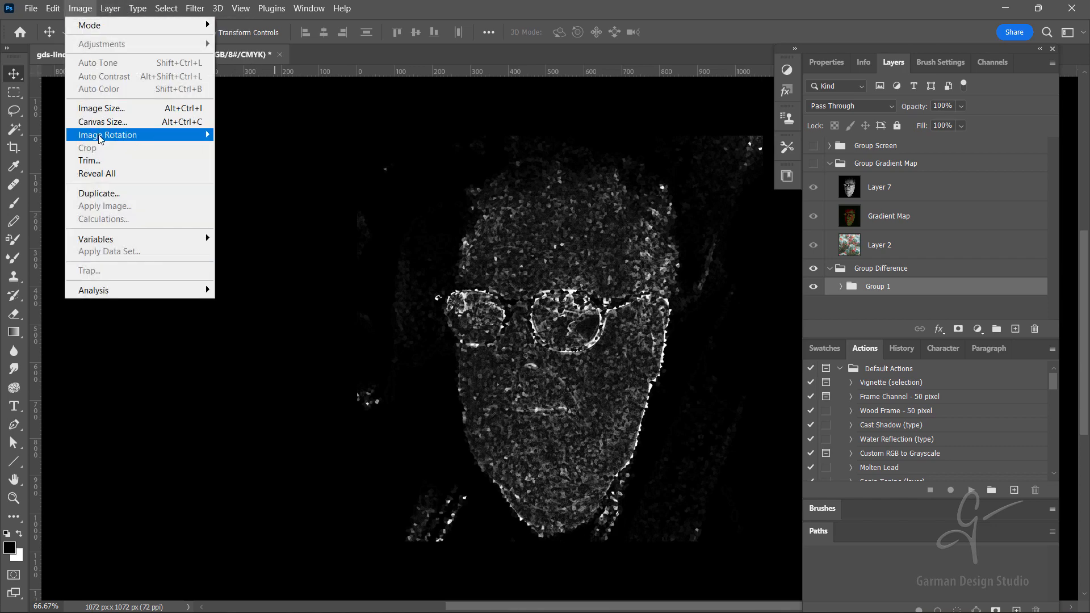
left_click(901, 315)
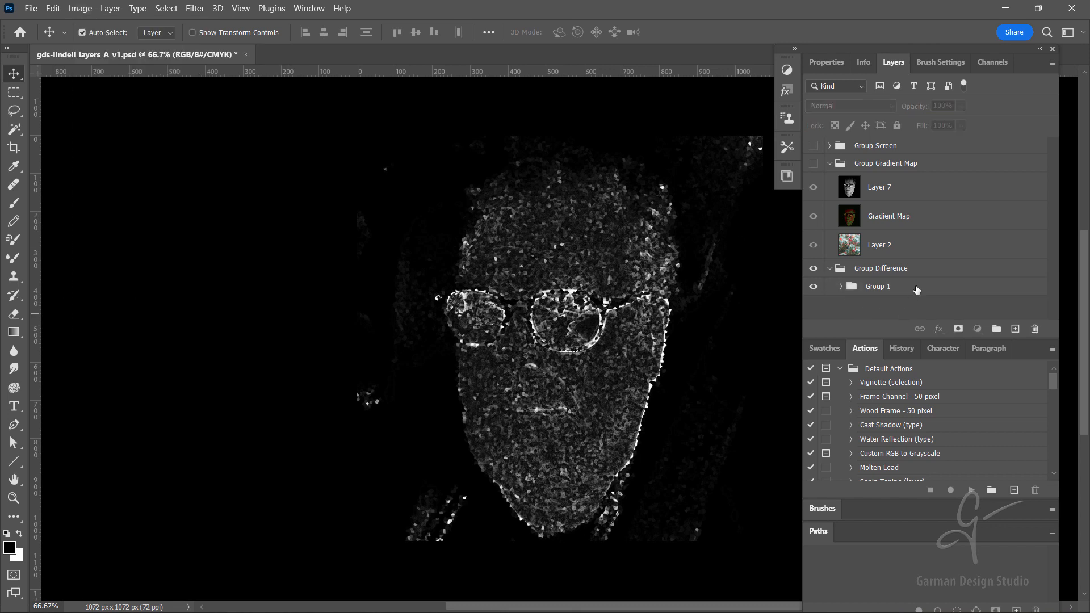
left_click(920, 288)
key("ctrl")
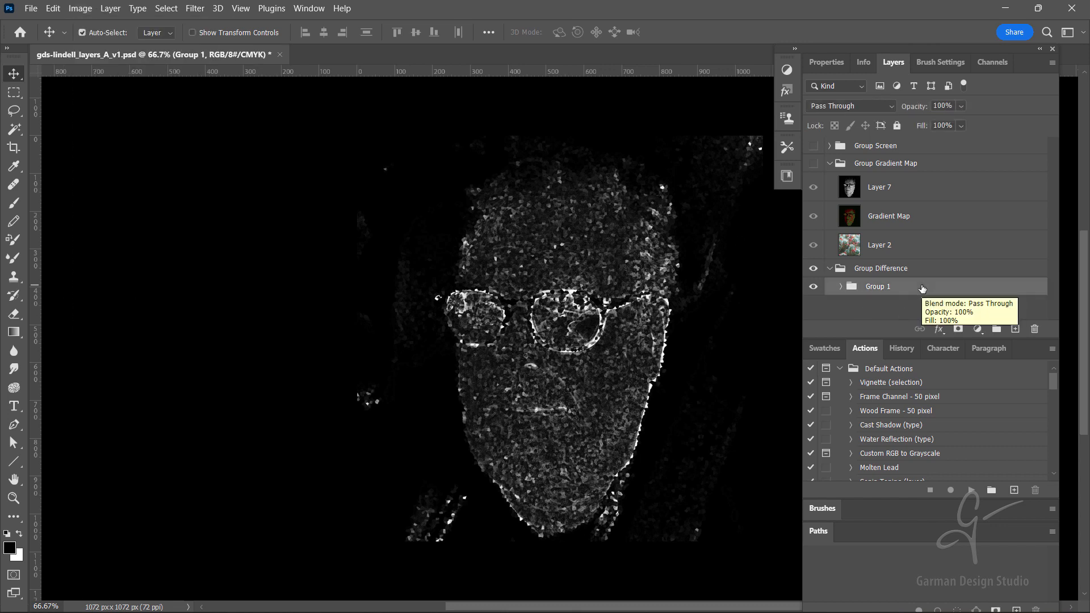
left_click(917, 308)
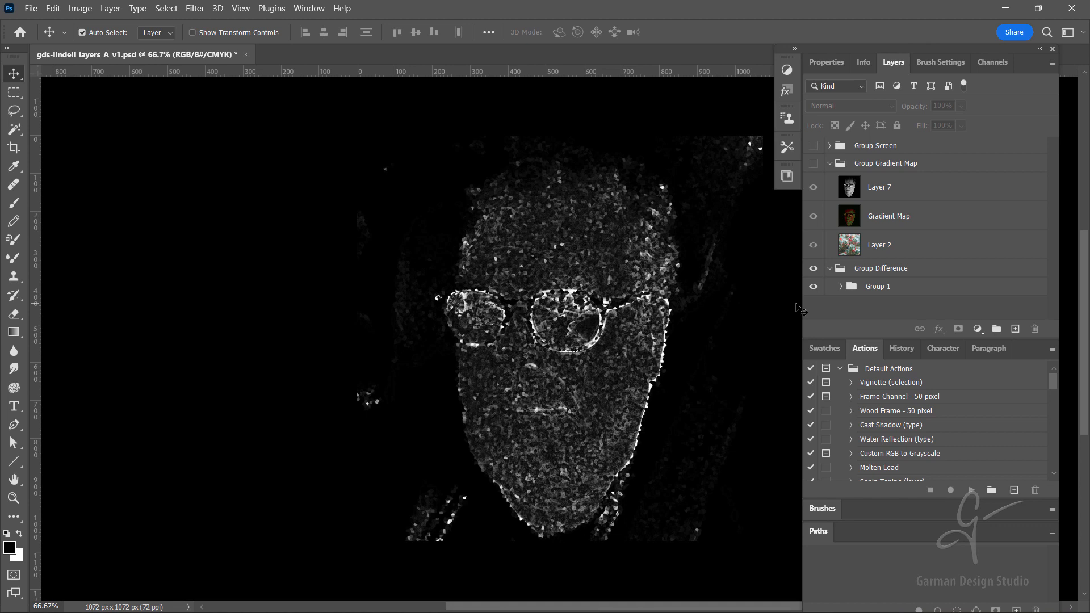
left_click(912, 287)
Step: Duplicate the cactus image on Layer 2 and move the copy into Group Difference, directly below Group 1
left_click(875, 220)
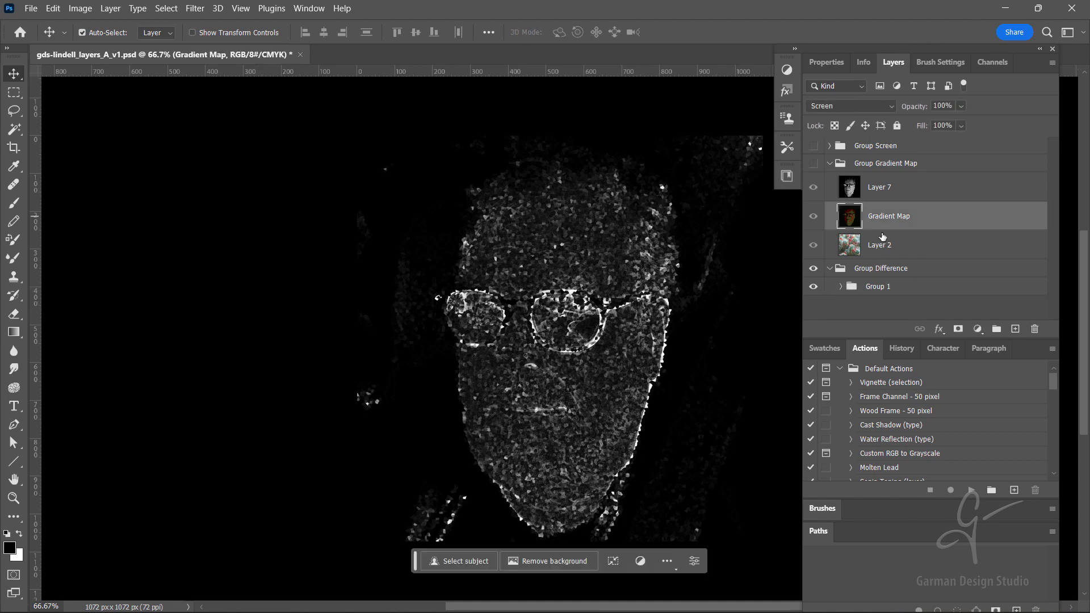
left_click_drag(882, 248, 1015, 328)
left_click_drag(953, 250, 958, 329)
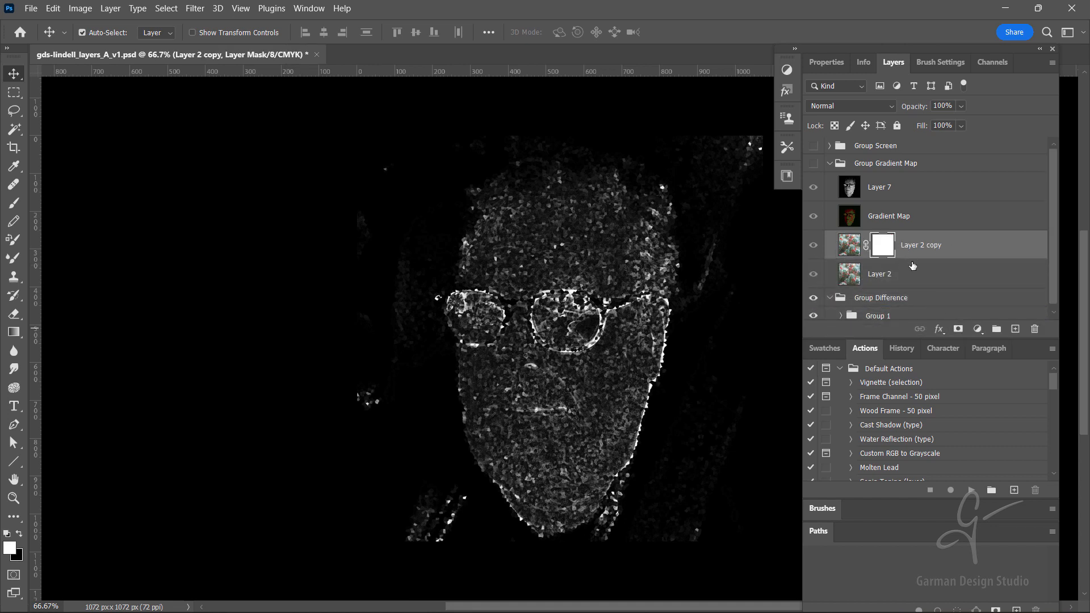
key("ctrl+z")
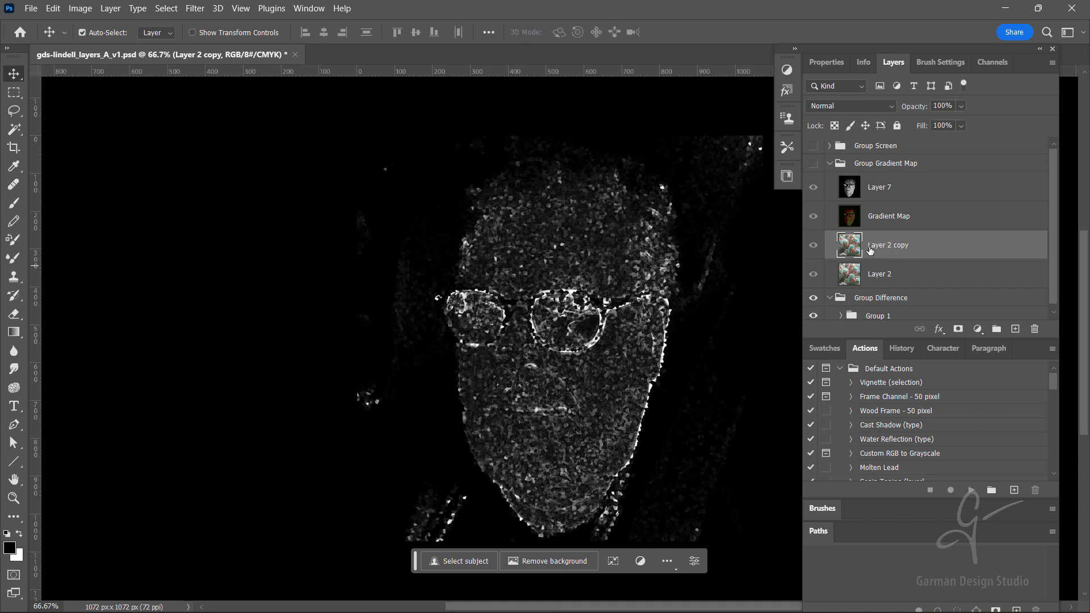
left_click_drag(849, 244, 904, 286)
Step: Try the Divide blend mode on Group 1 over the copied cactus image
left_click(909, 312)
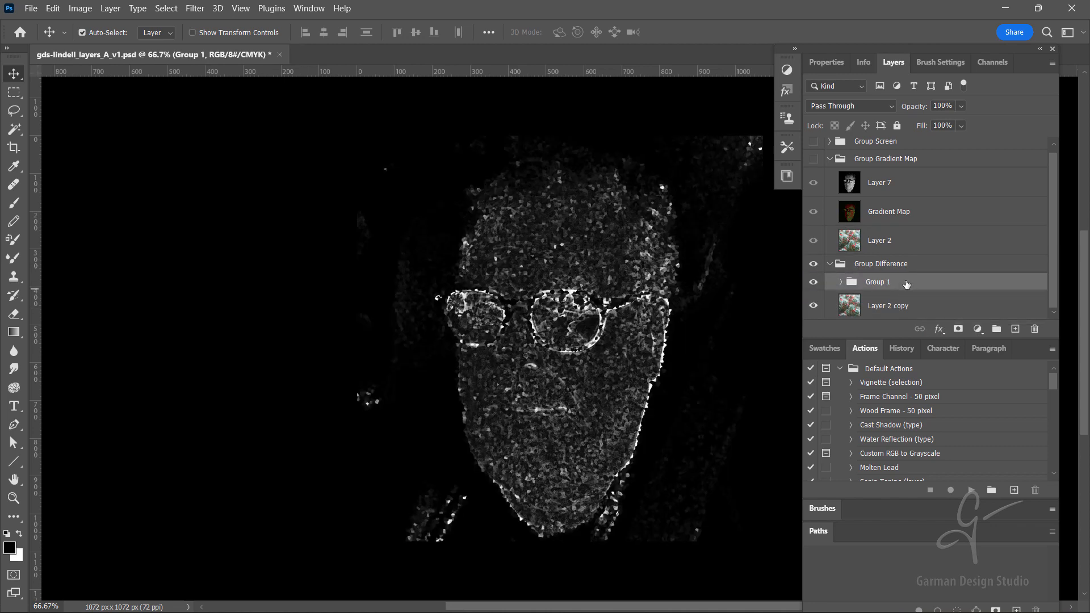
left_click(885, 107)
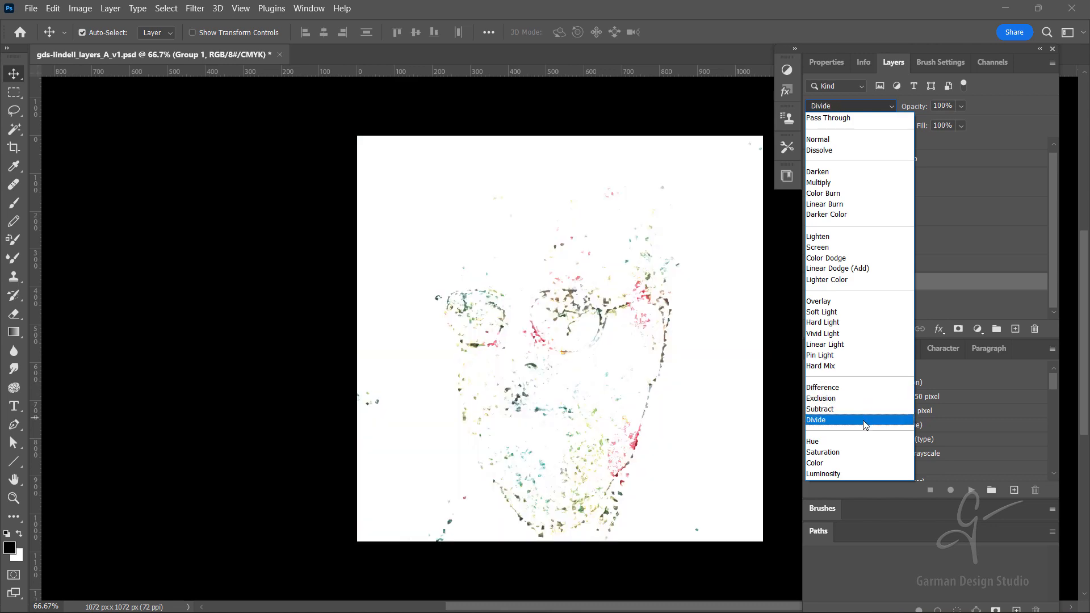
left_click(864, 425)
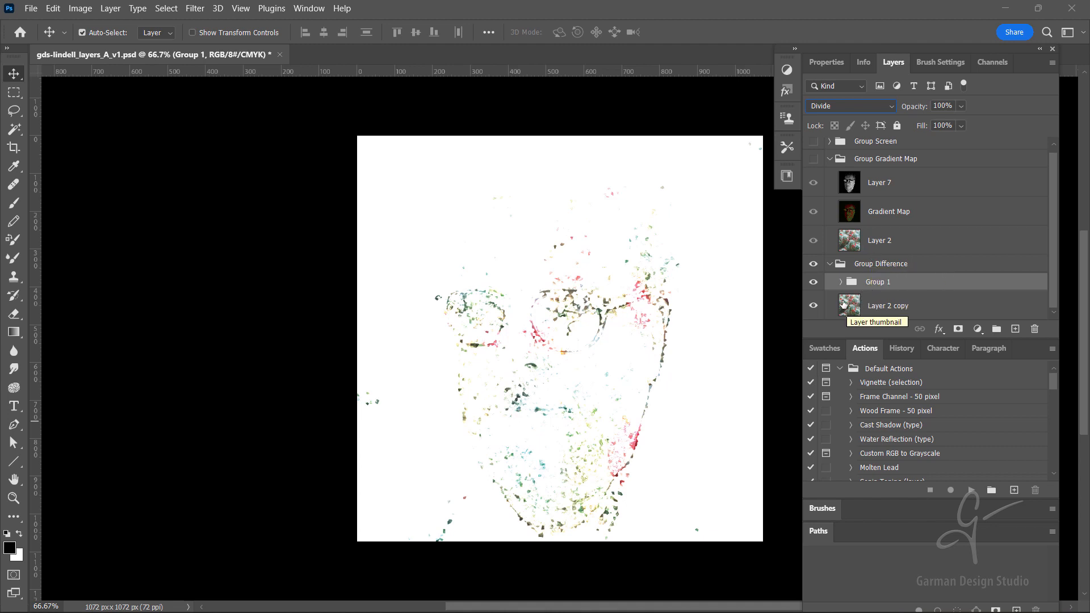
Step: Set the blend mode of Group 1 to Exclusion and save the document under its existing file name
left_click(888, 113)
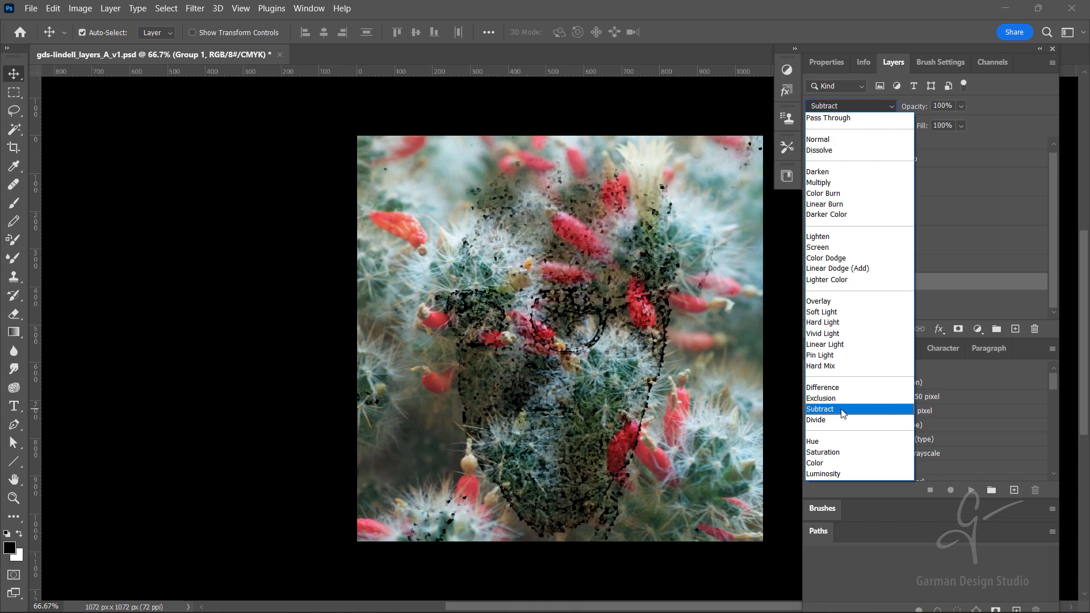
left_click(841, 400)
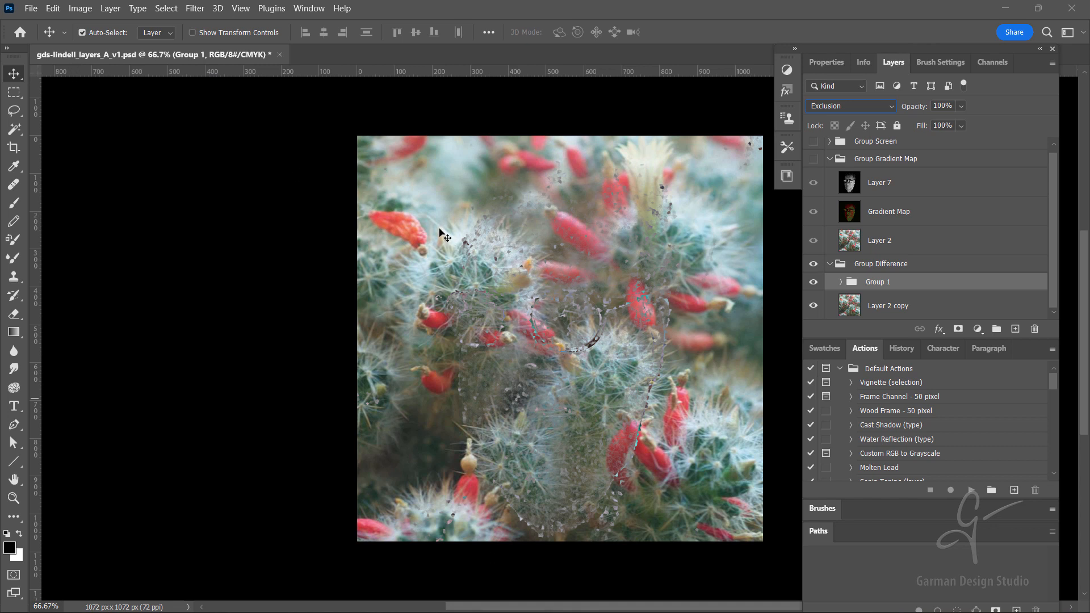
left_click(25, 11)
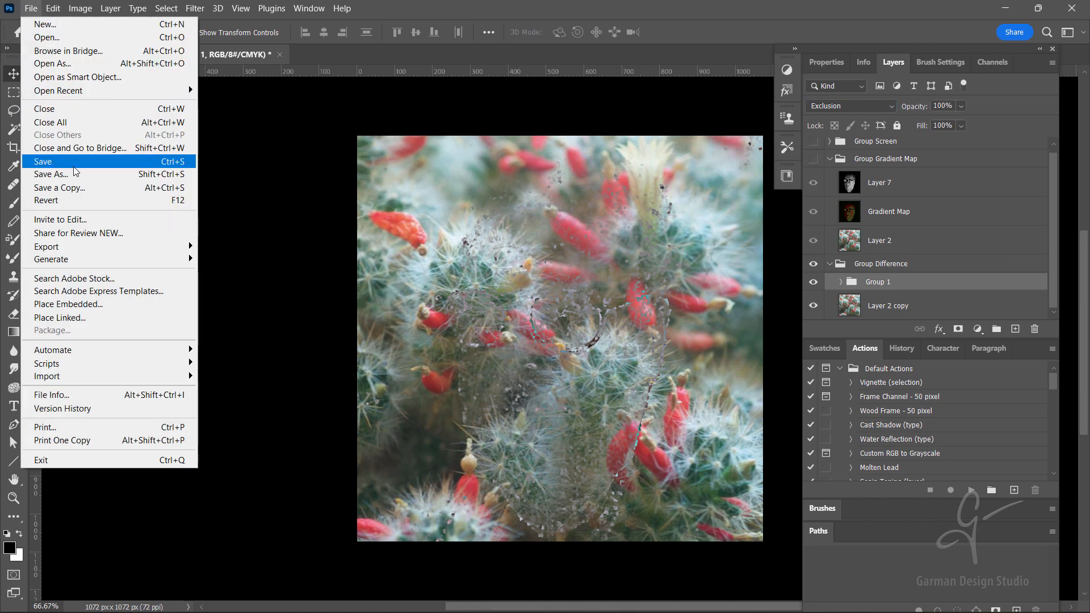
left_click(74, 165)
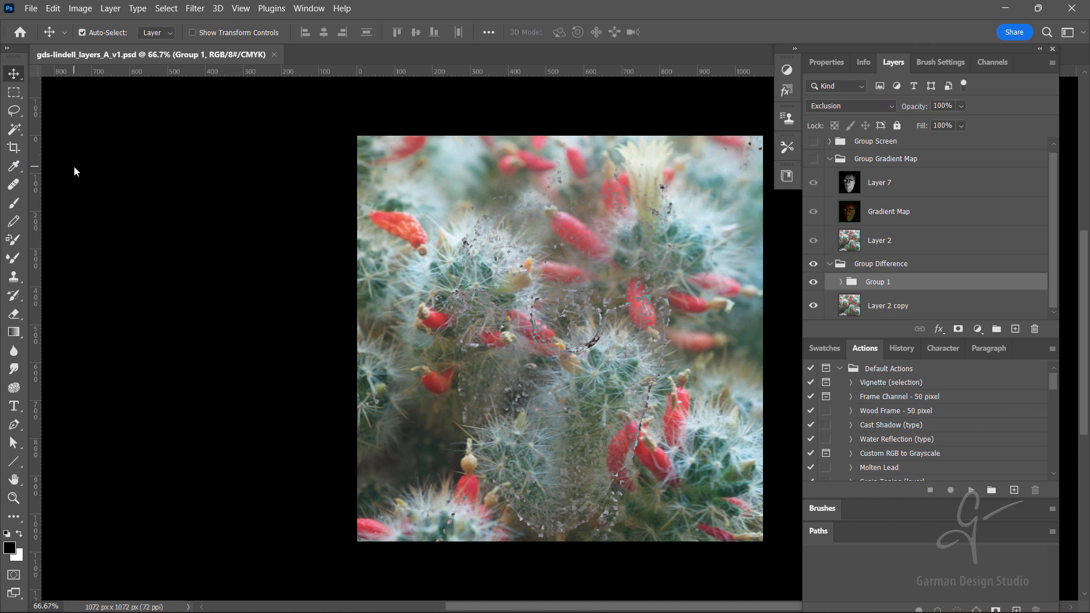